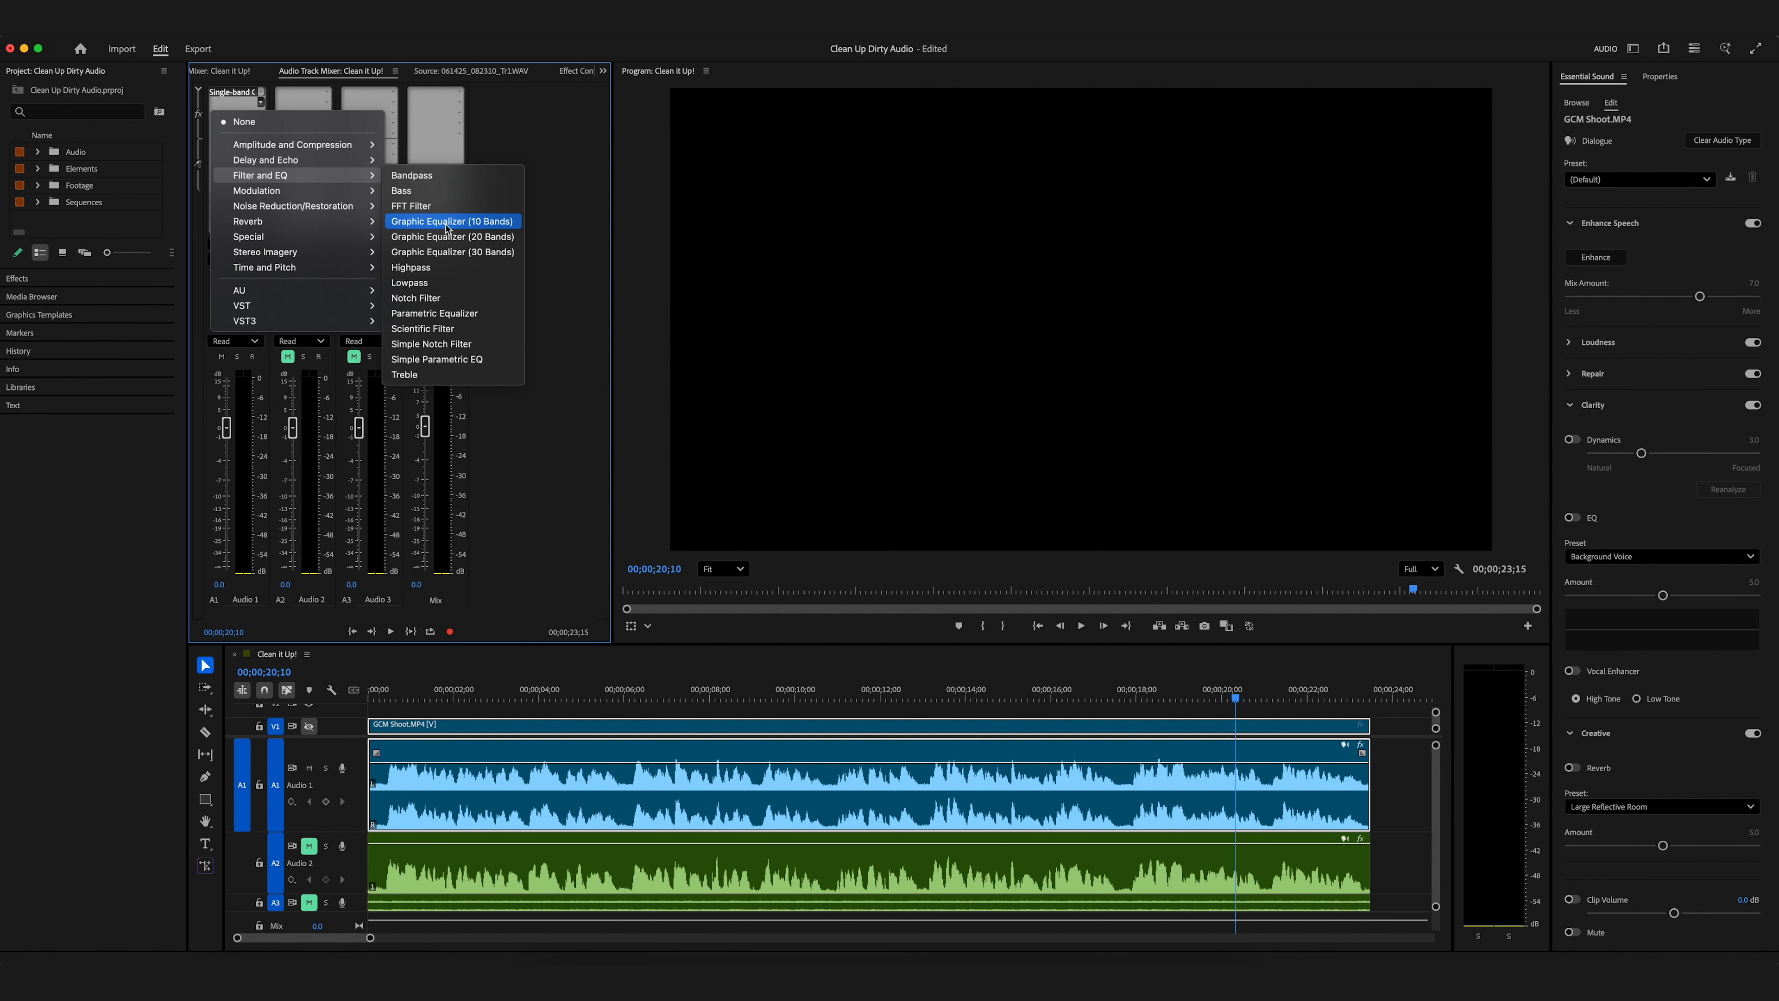
# Add a Parametric Equalizer to the Audio 1 track and apply its Vocal Enhancer preset
pyautogui.click(478, 320)
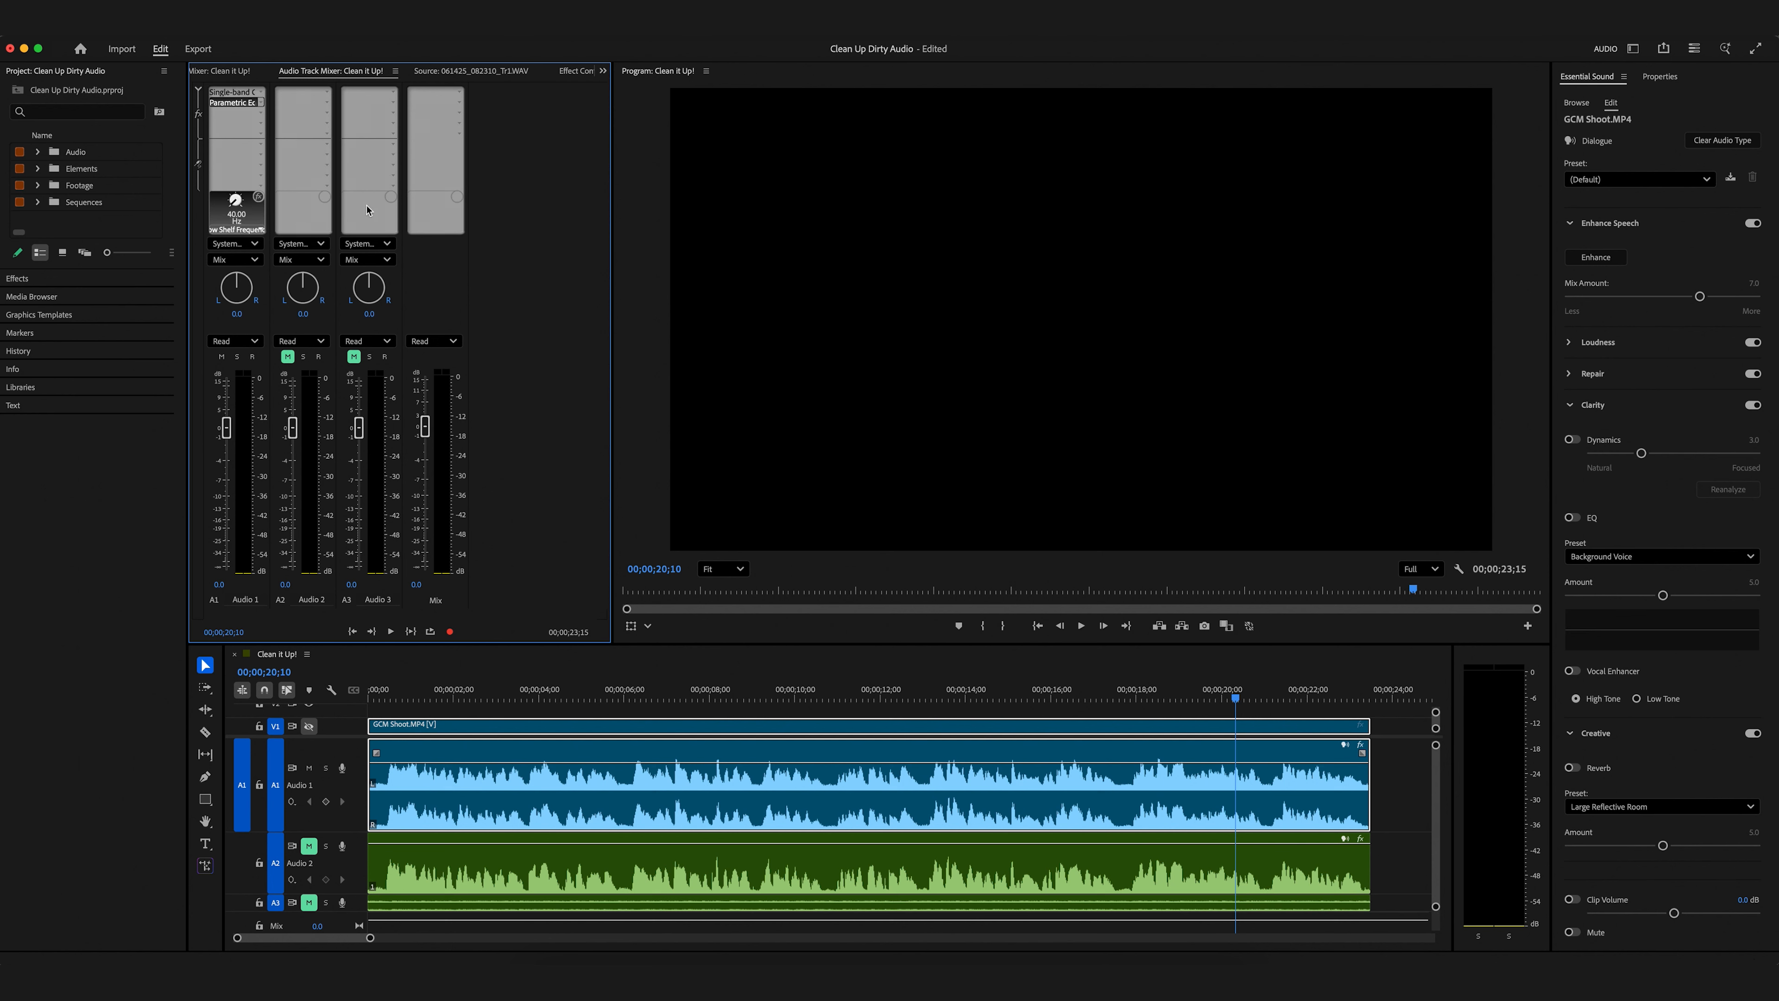
pyautogui.doubleClick(221, 110)
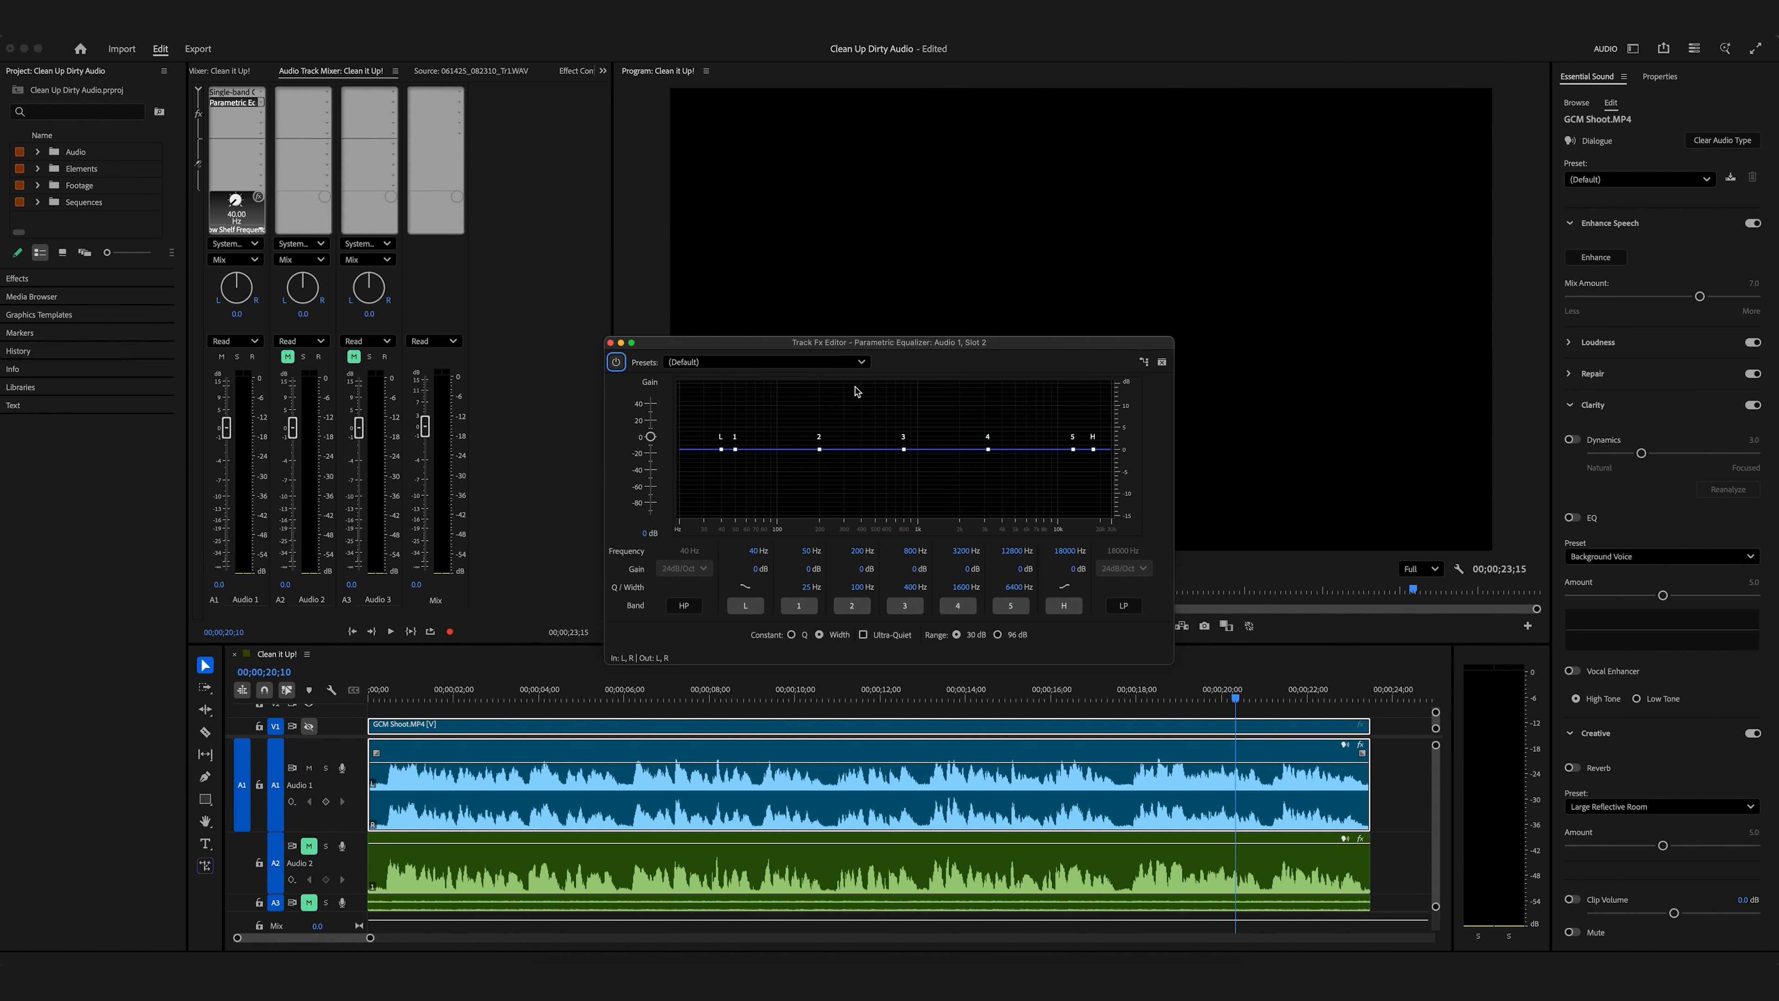
pyautogui.click(857, 368)
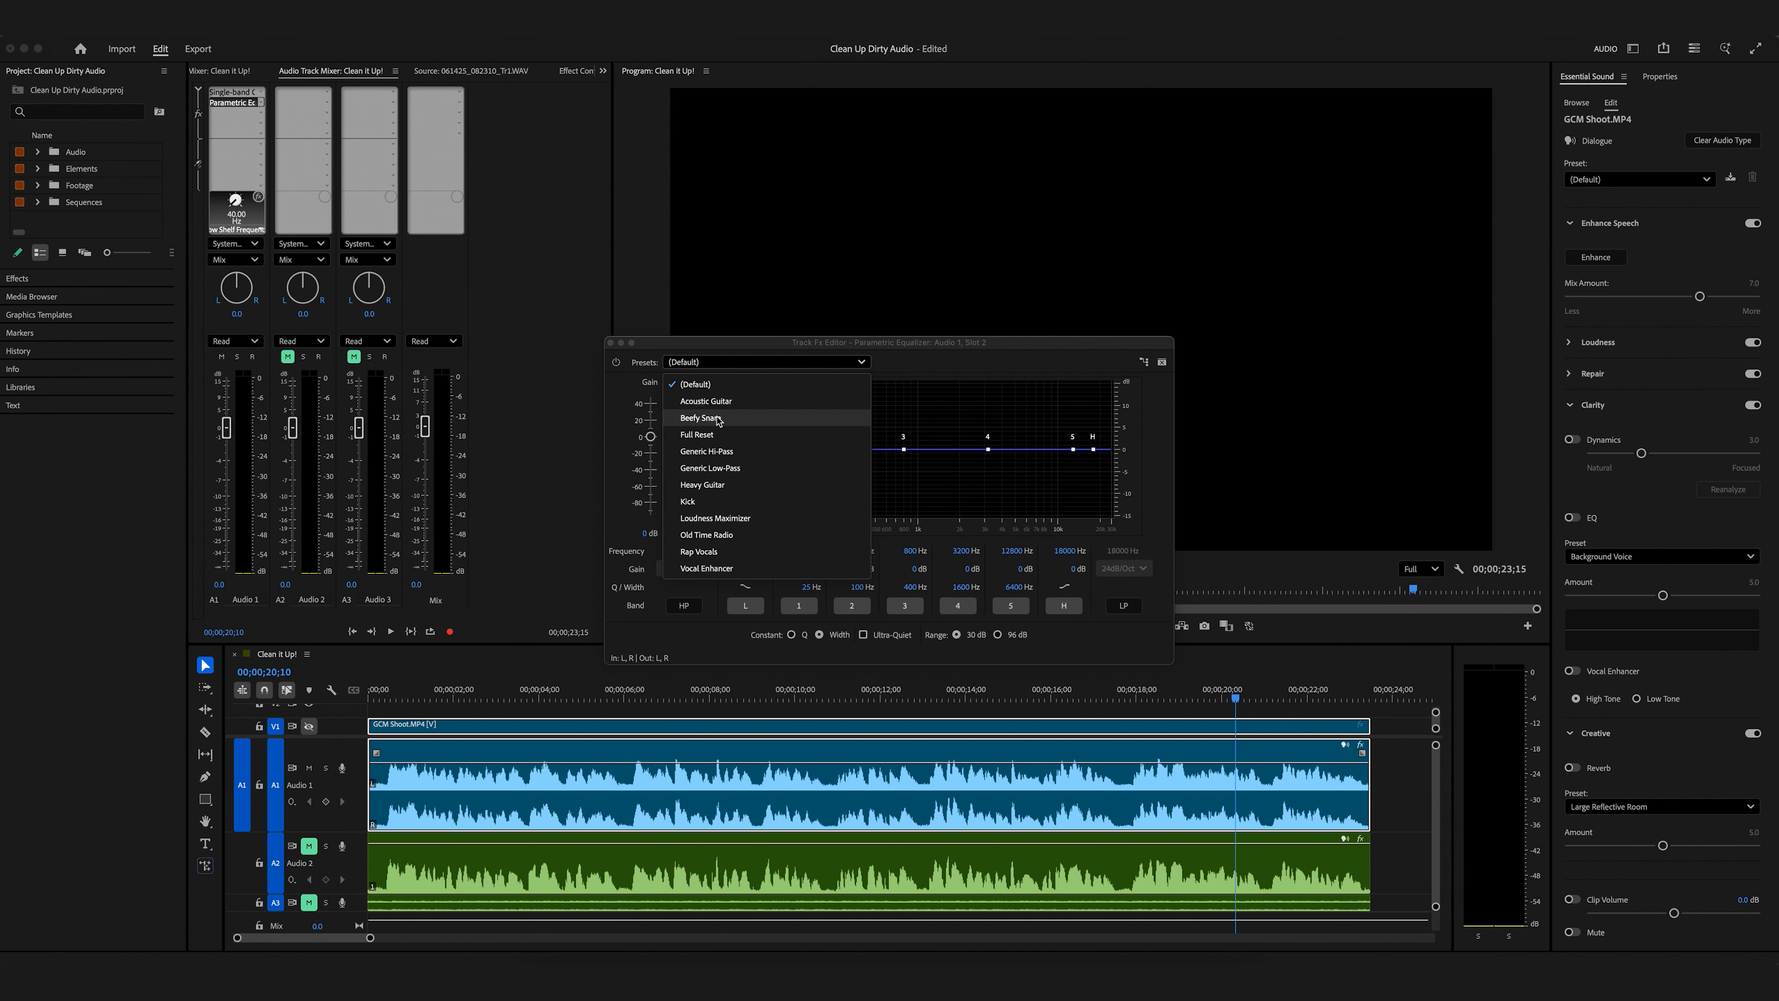
pyautogui.click(706, 569)
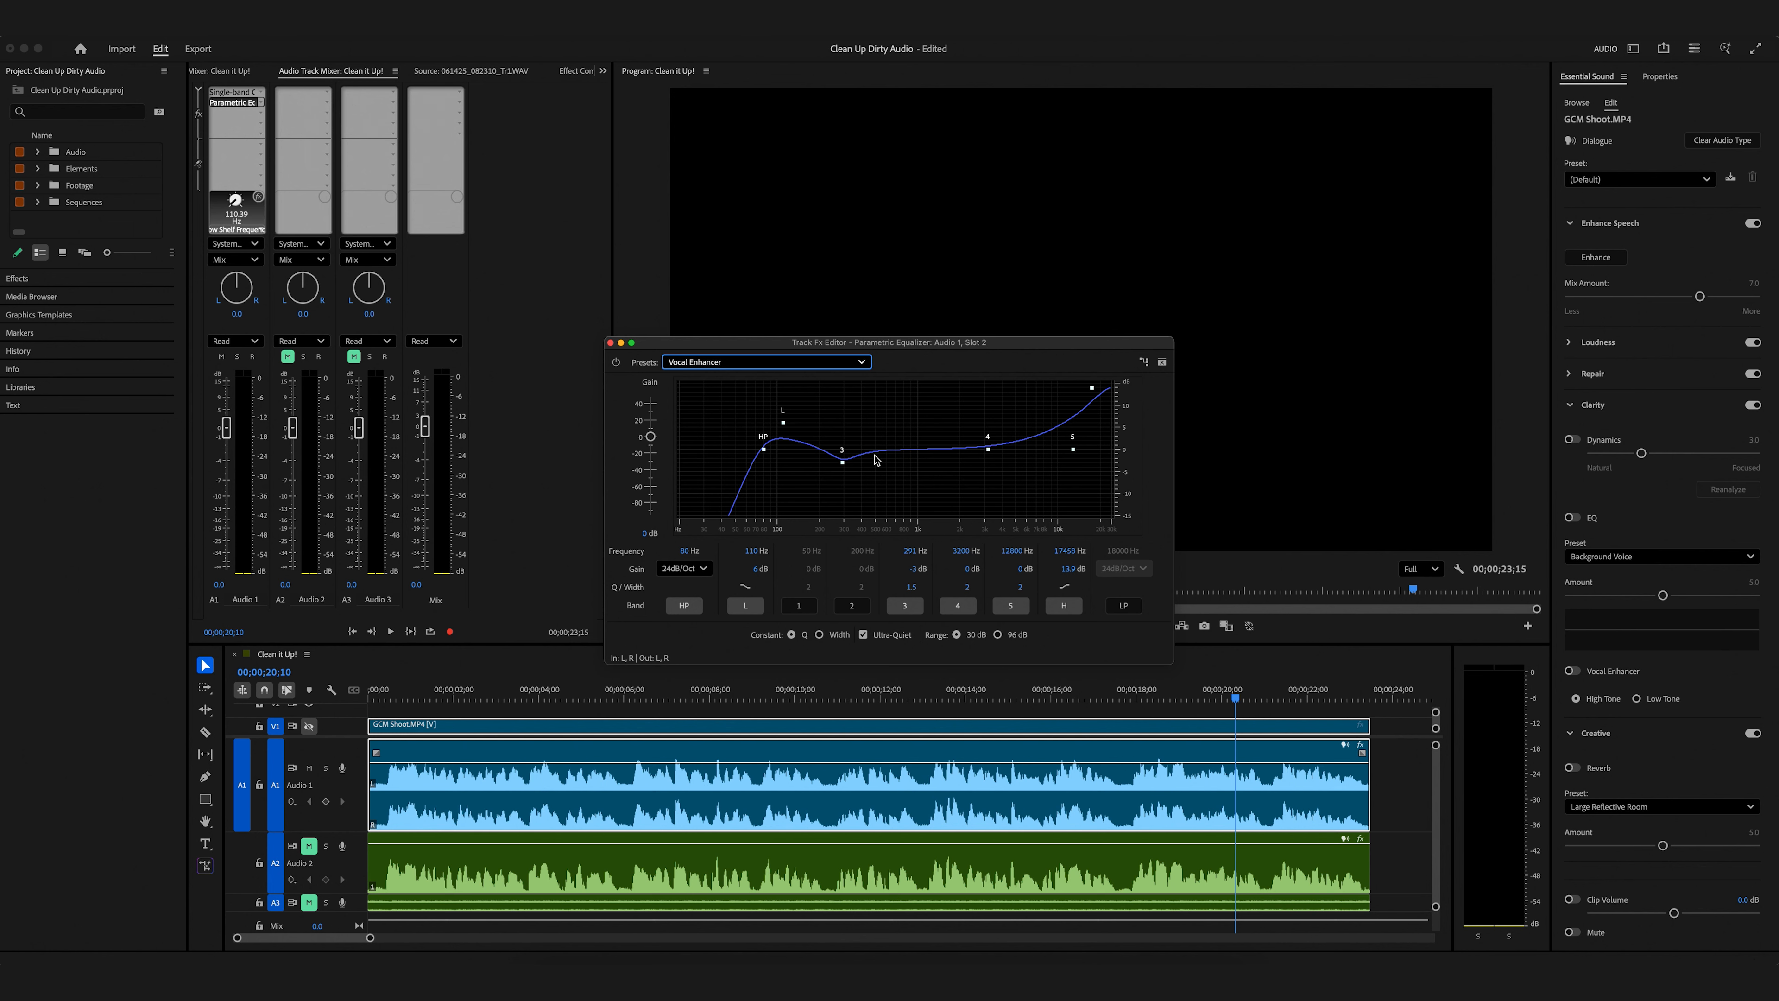
# Play the sequence from near its start to listen to the equalized Audio 1 track
pyautogui.click(390, 699)
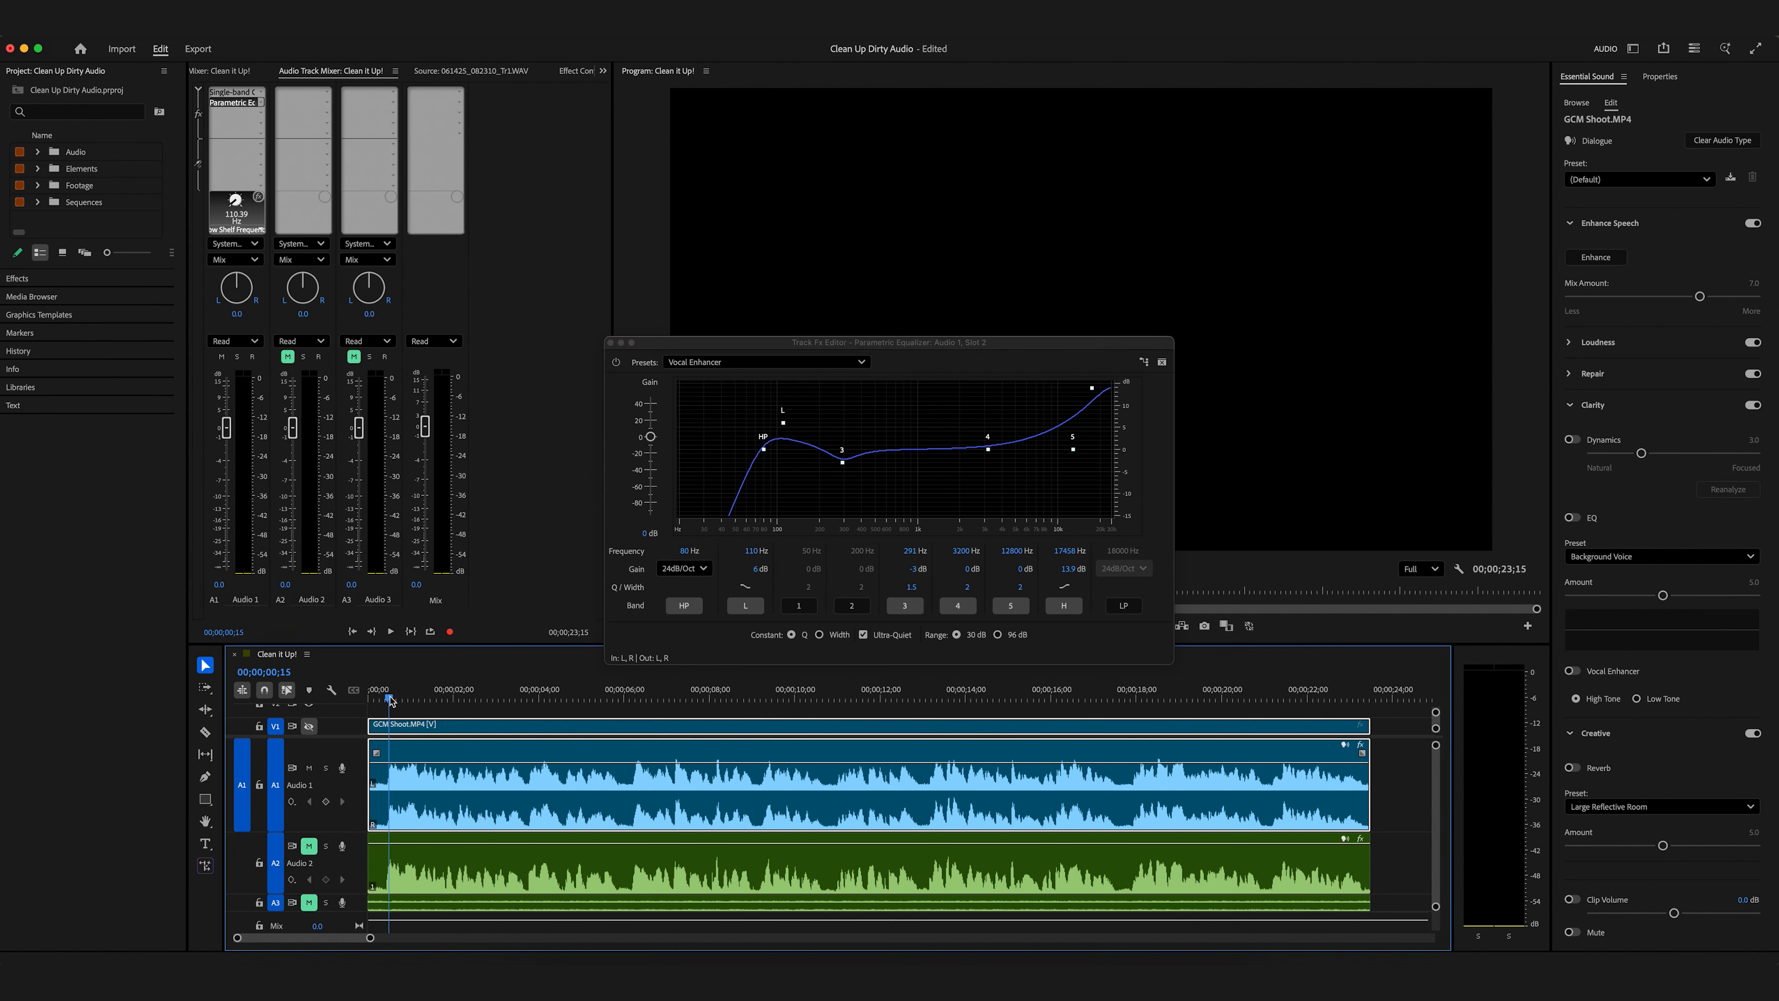
pyautogui.press('space')
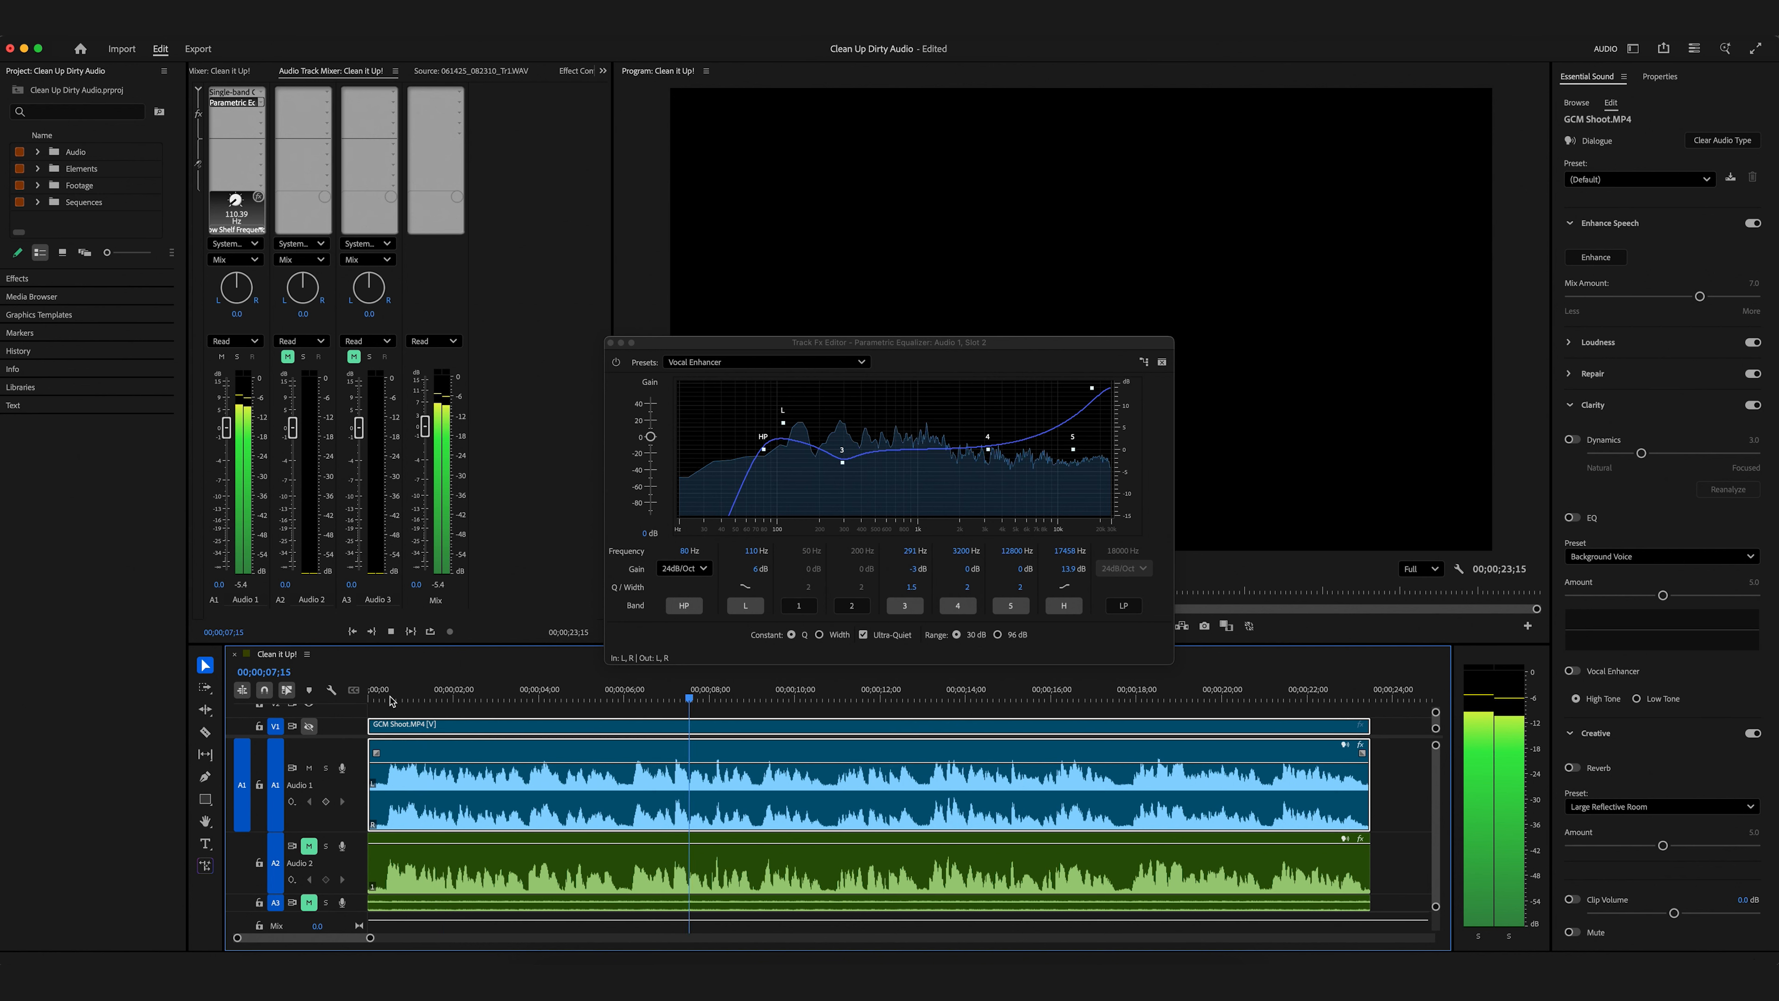
pyautogui.press('space')
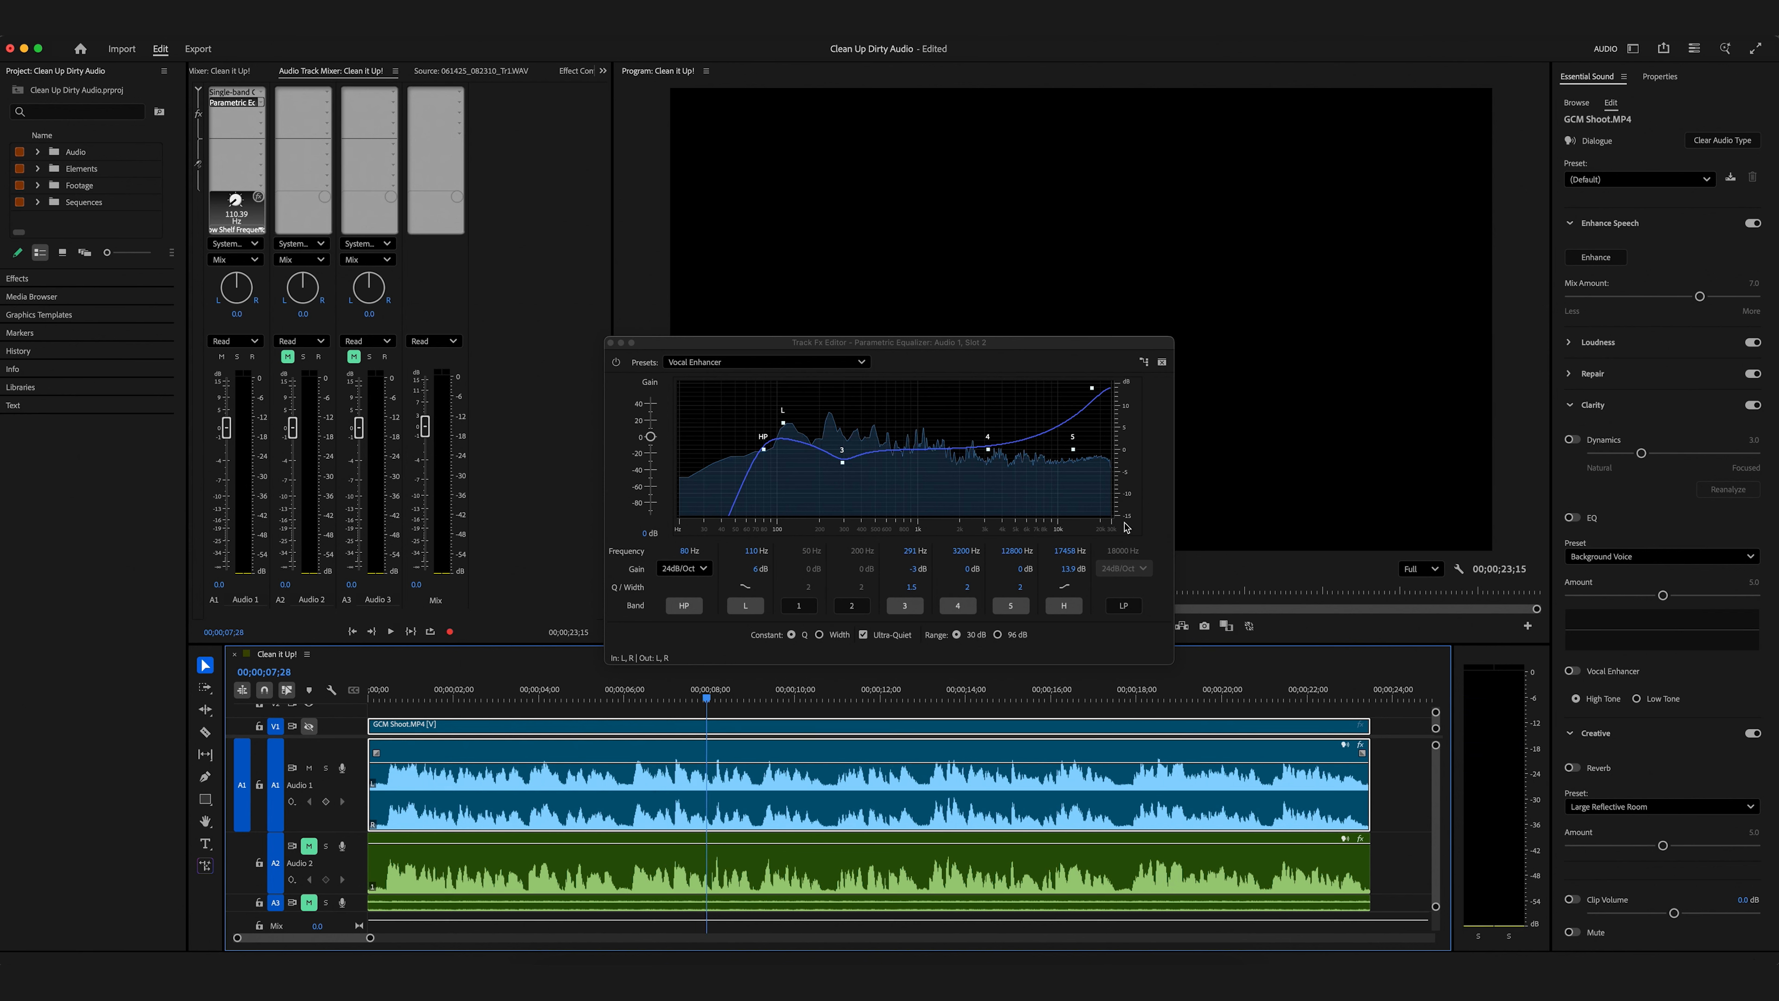
# Set the equalizer's H band to 7160 Hz with 8 dB gain, and listen to the change
pyautogui.click(1064, 550)
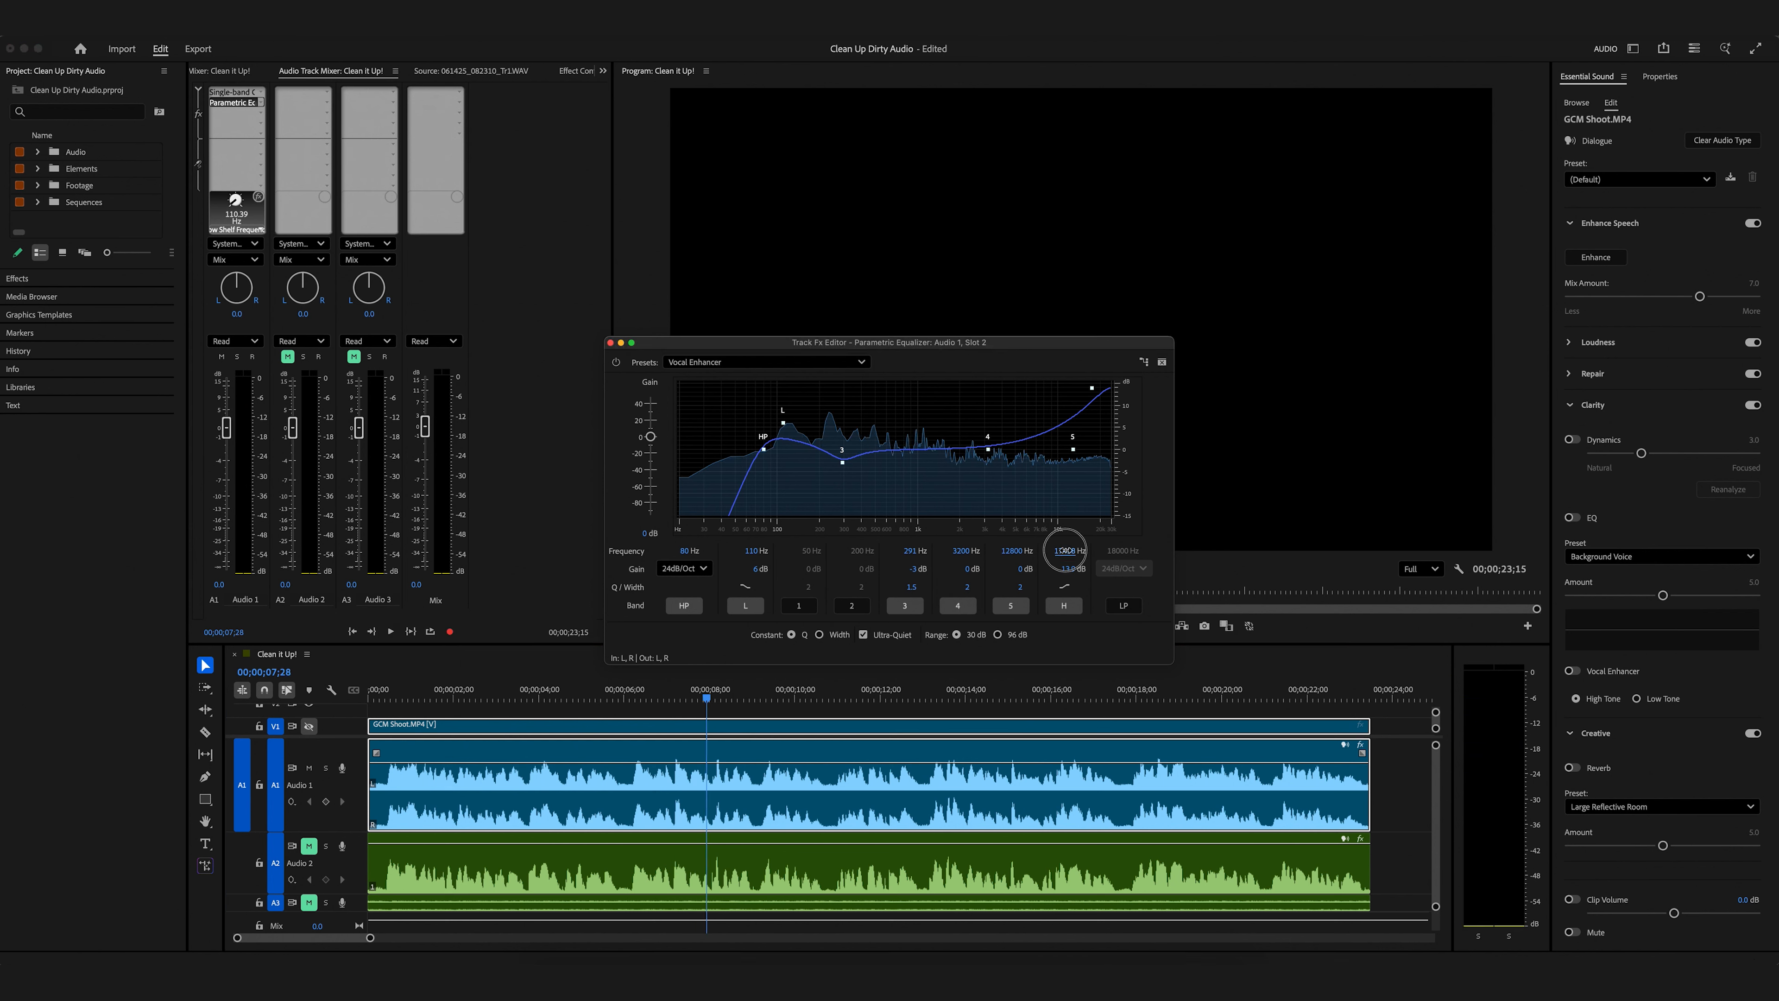
pyautogui.moveTo(1066, 568)
pyautogui.mouseDown()
pyautogui.moveTo(1023, 570)
pyautogui.moveTo(1040, 551)
pyautogui.mouseUp()
pyautogui.press('space')
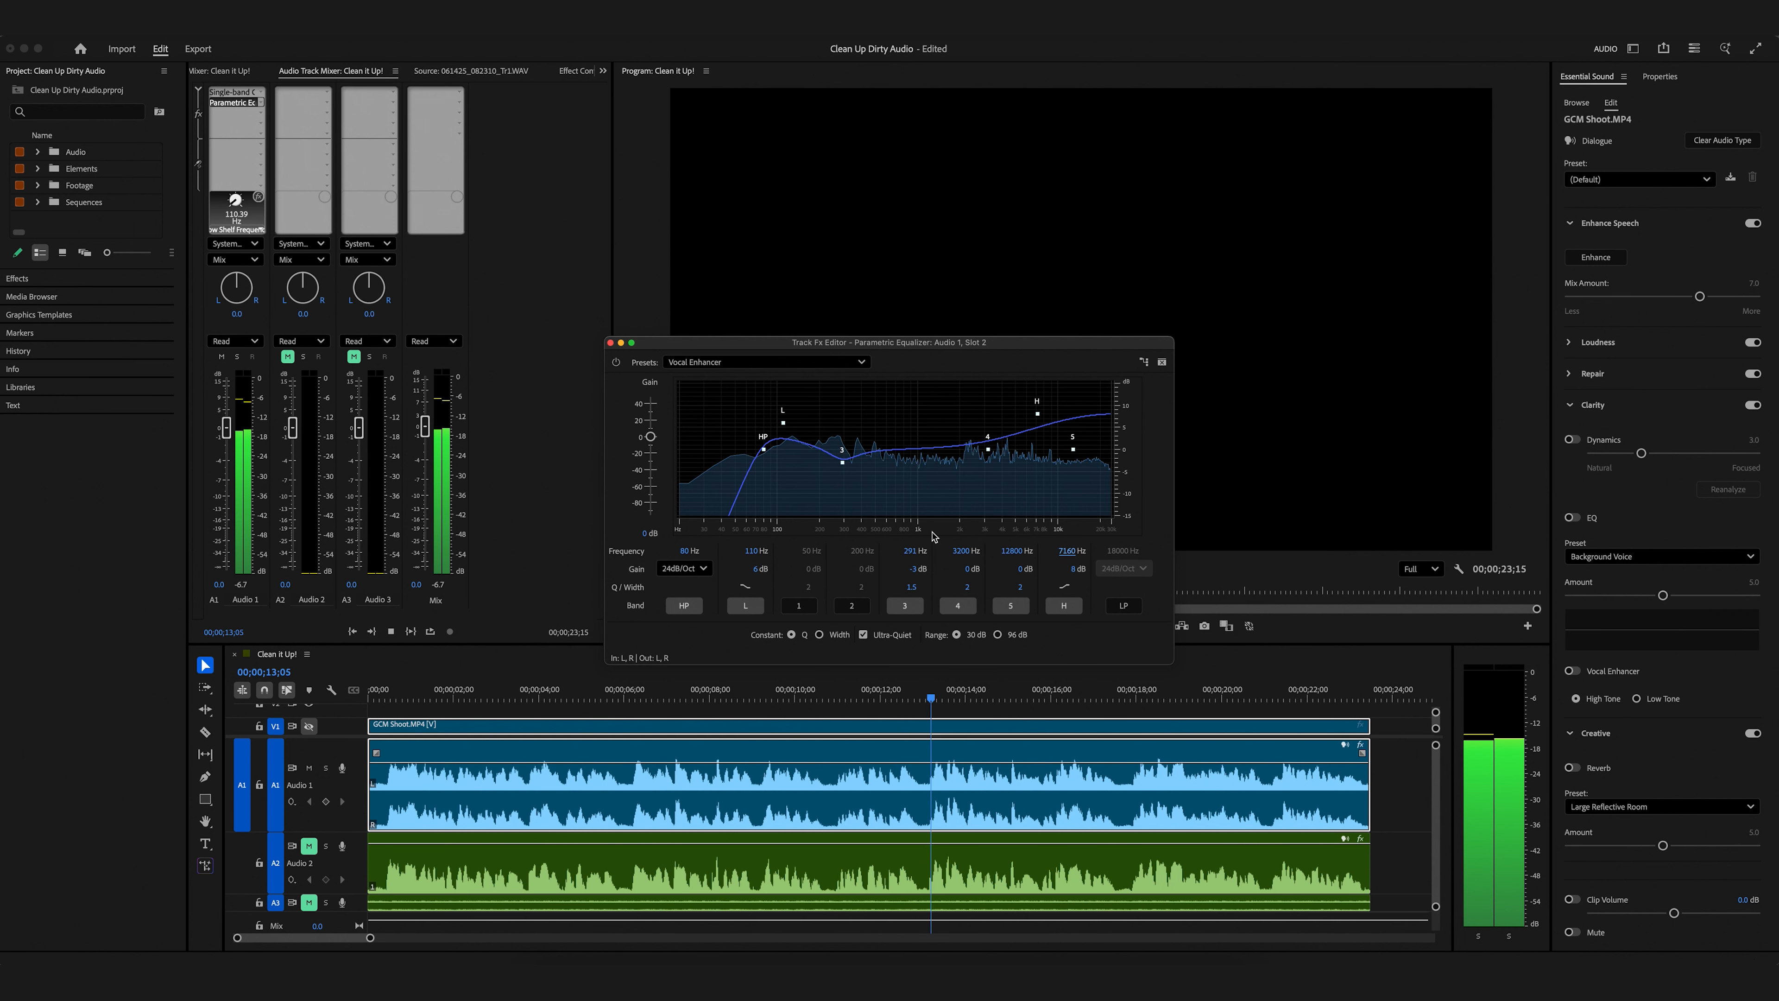
pyautogui.press('space')
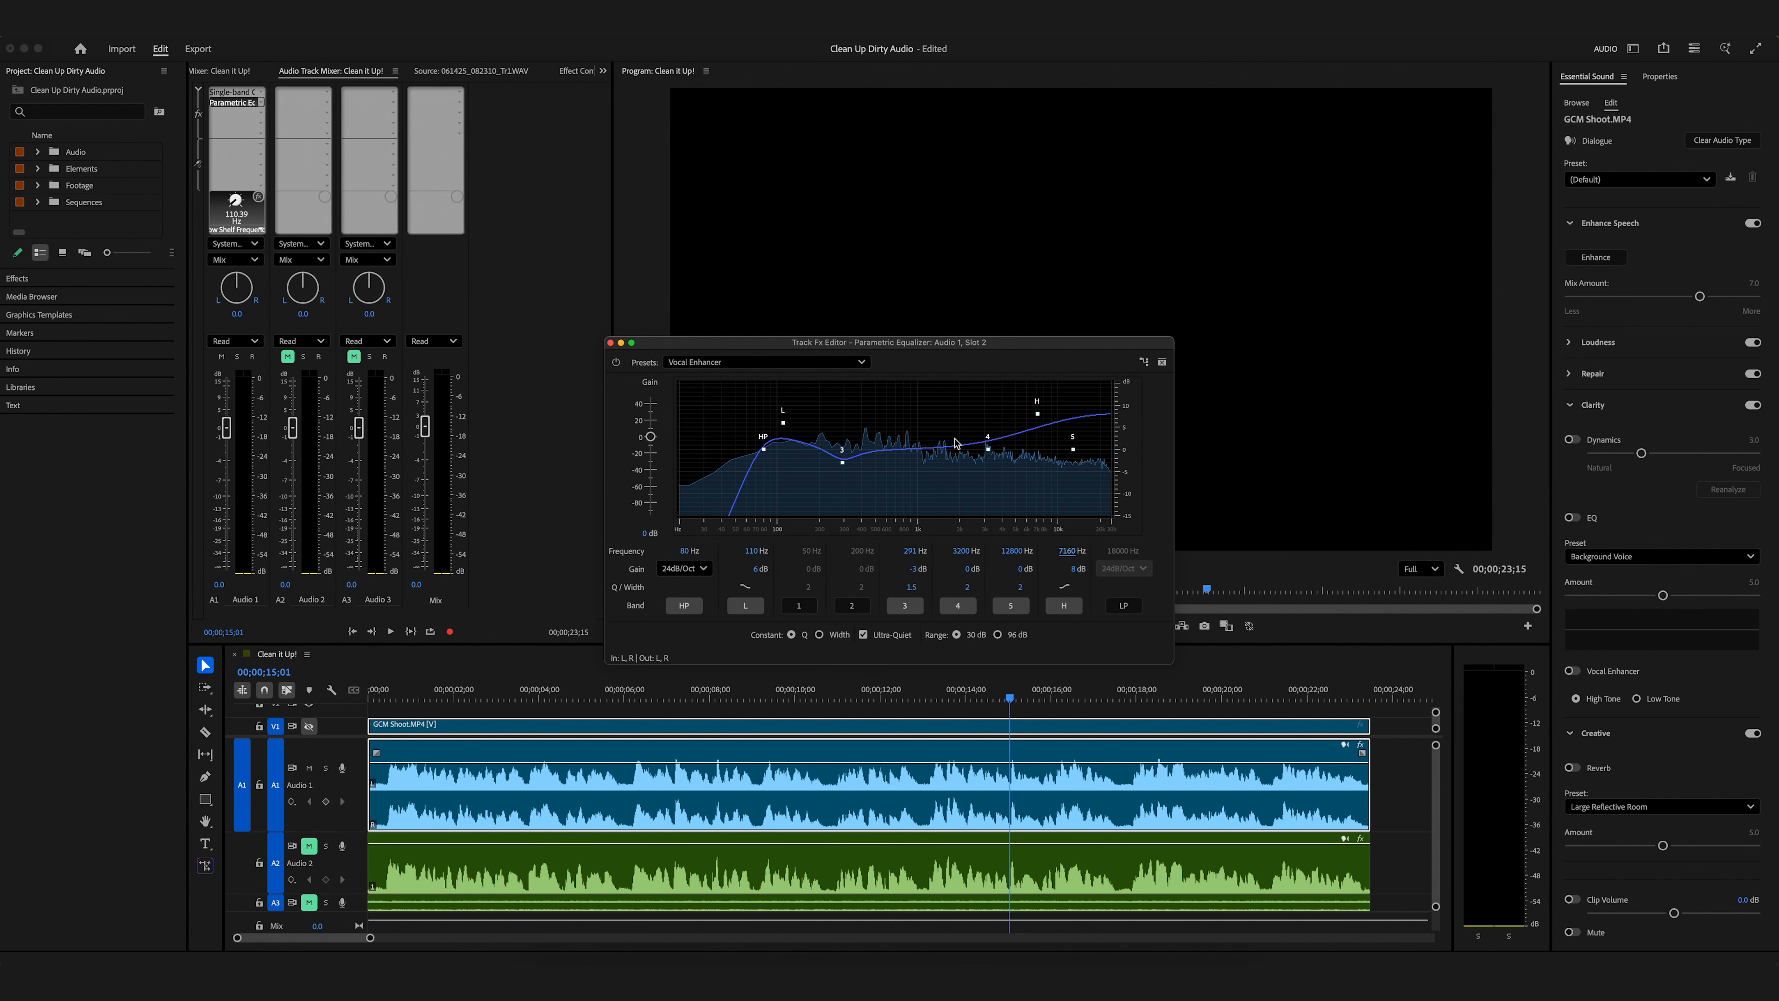
# Adjust equalizer band 4 during playback to about 1917 Hz and 3.2 dB, and close the equalizer editor
pyautogui.moveTo(988, 450)
pyautogui.mouseDown()
pyautogui.moveTo(957, 454)
pyautogui.moveTo(980, 453)
pyautogui.mouseUp()
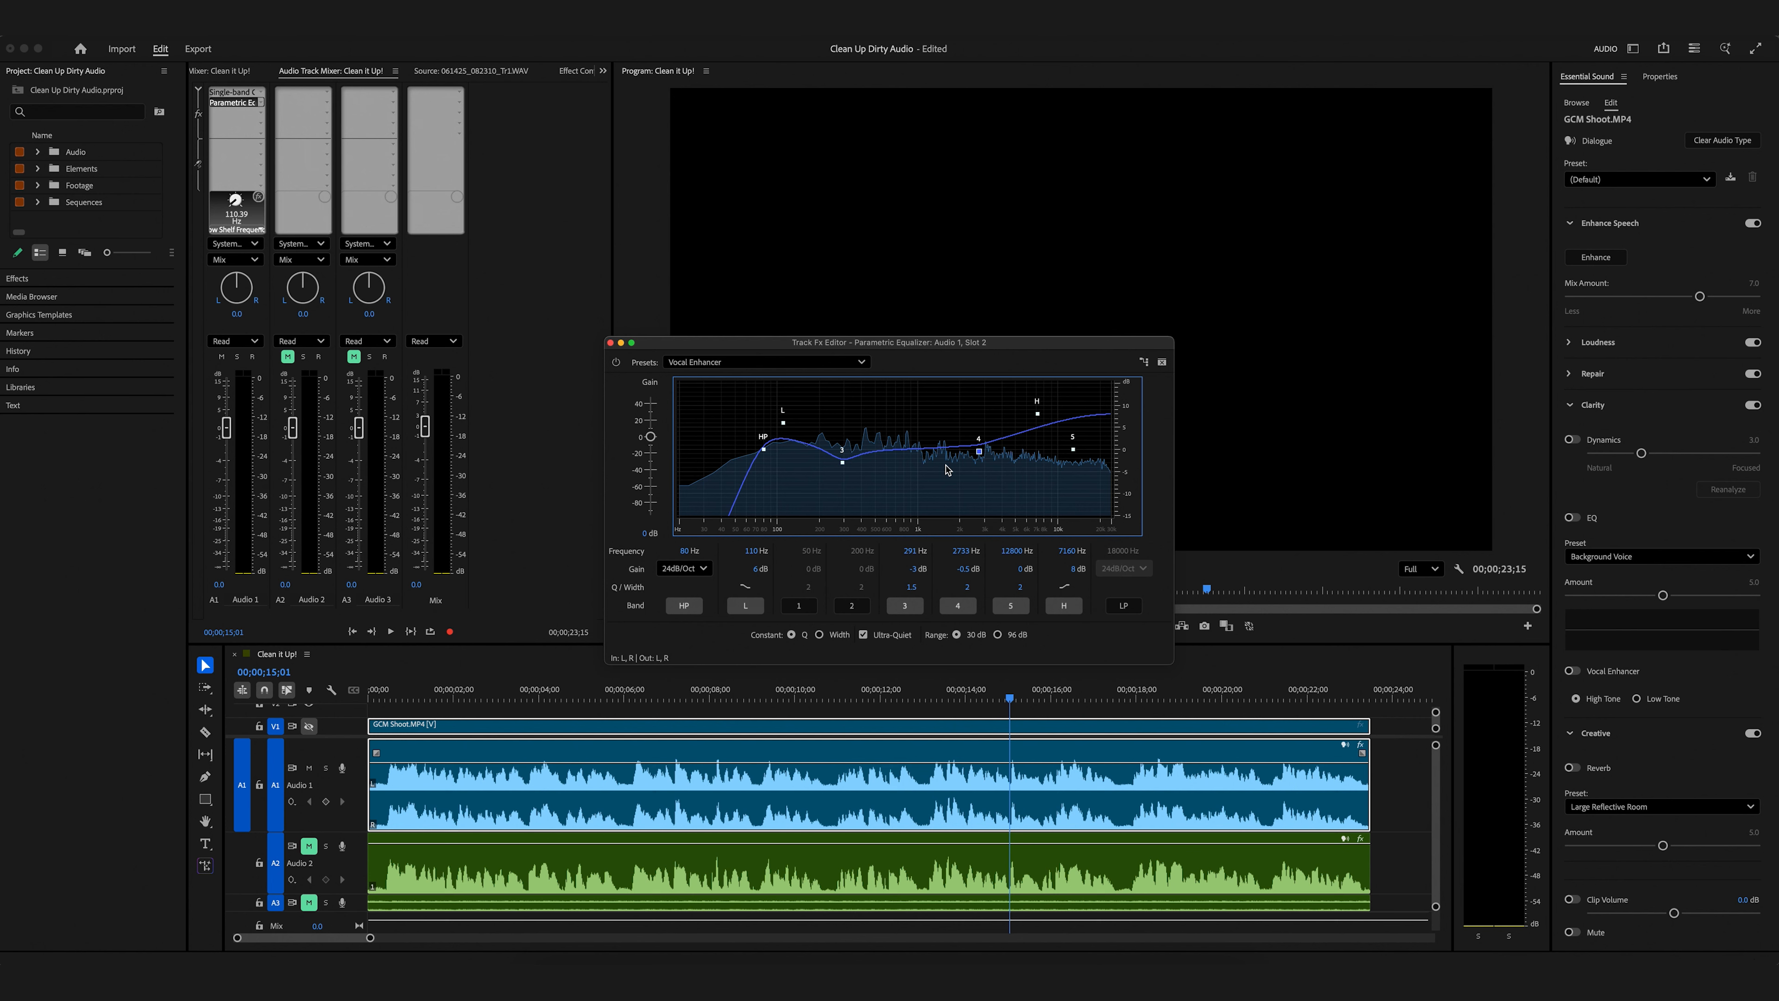
pyautogui.moveTo(978, 452)
pyautogui.press('space')
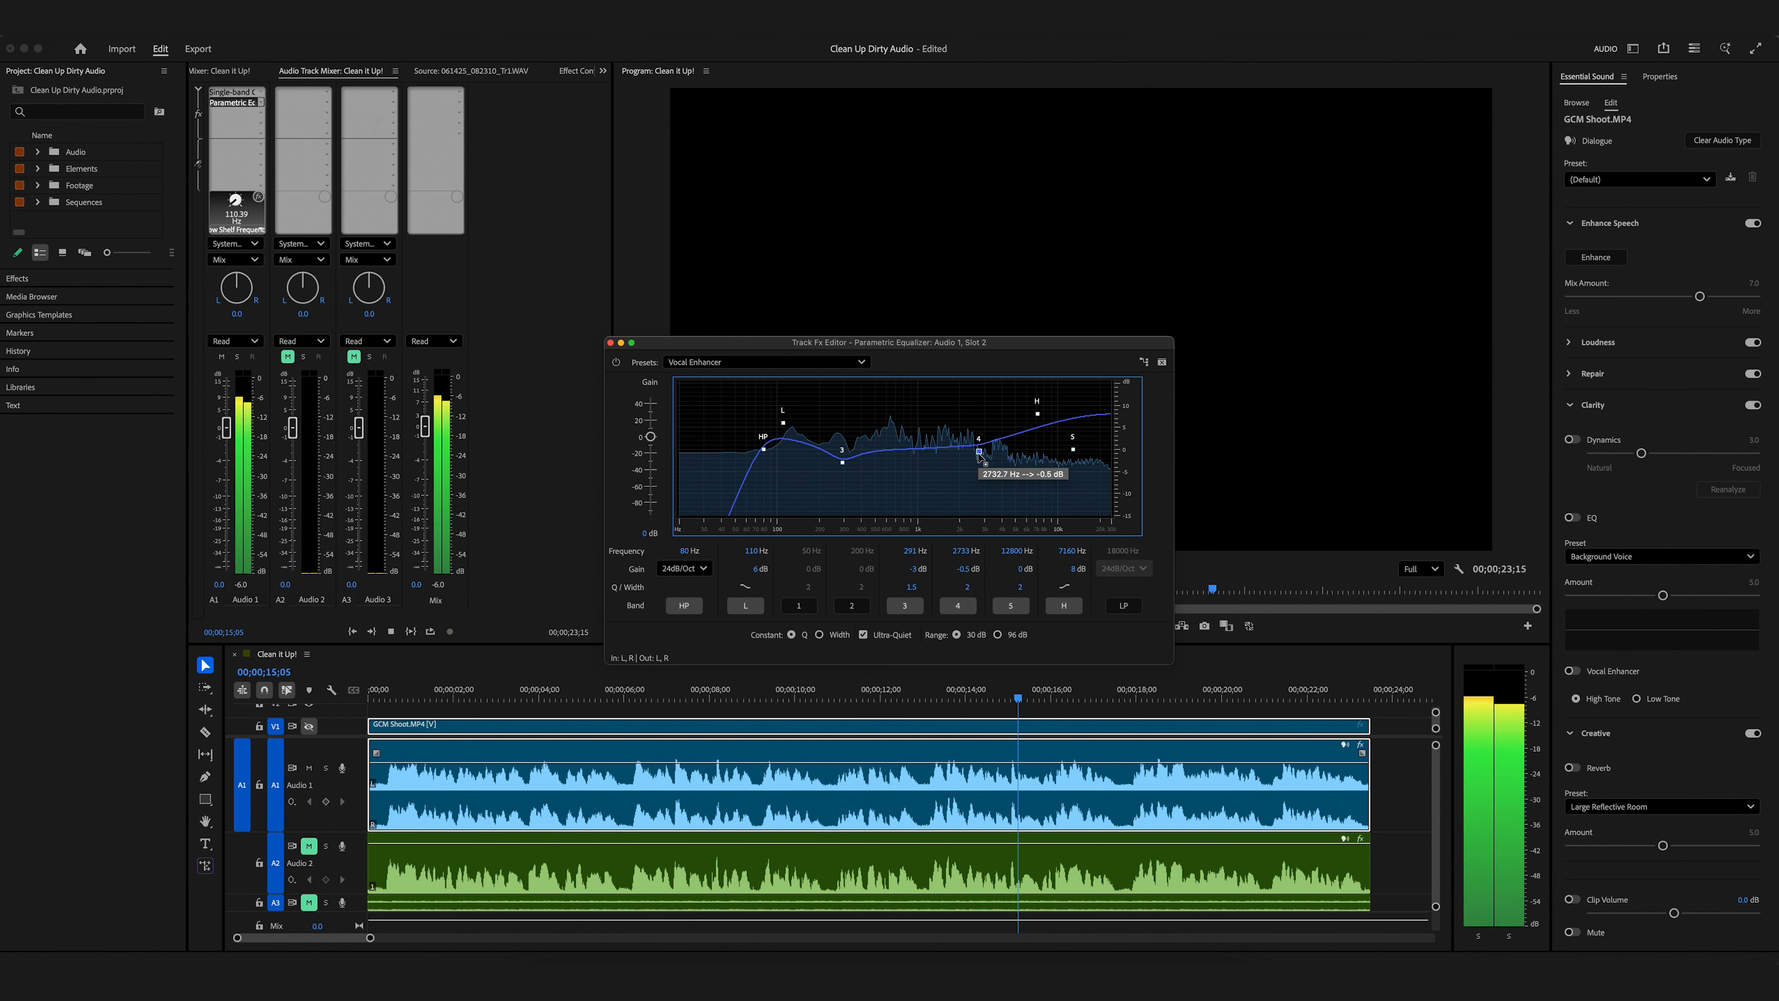
pyautogui.moveTo(978, 452)
pyautogui.mouseDown()
pyautogui.moveTo(934, 425)
pyautogui.moveTo(962, 429)
pyautogui.mouseUp()
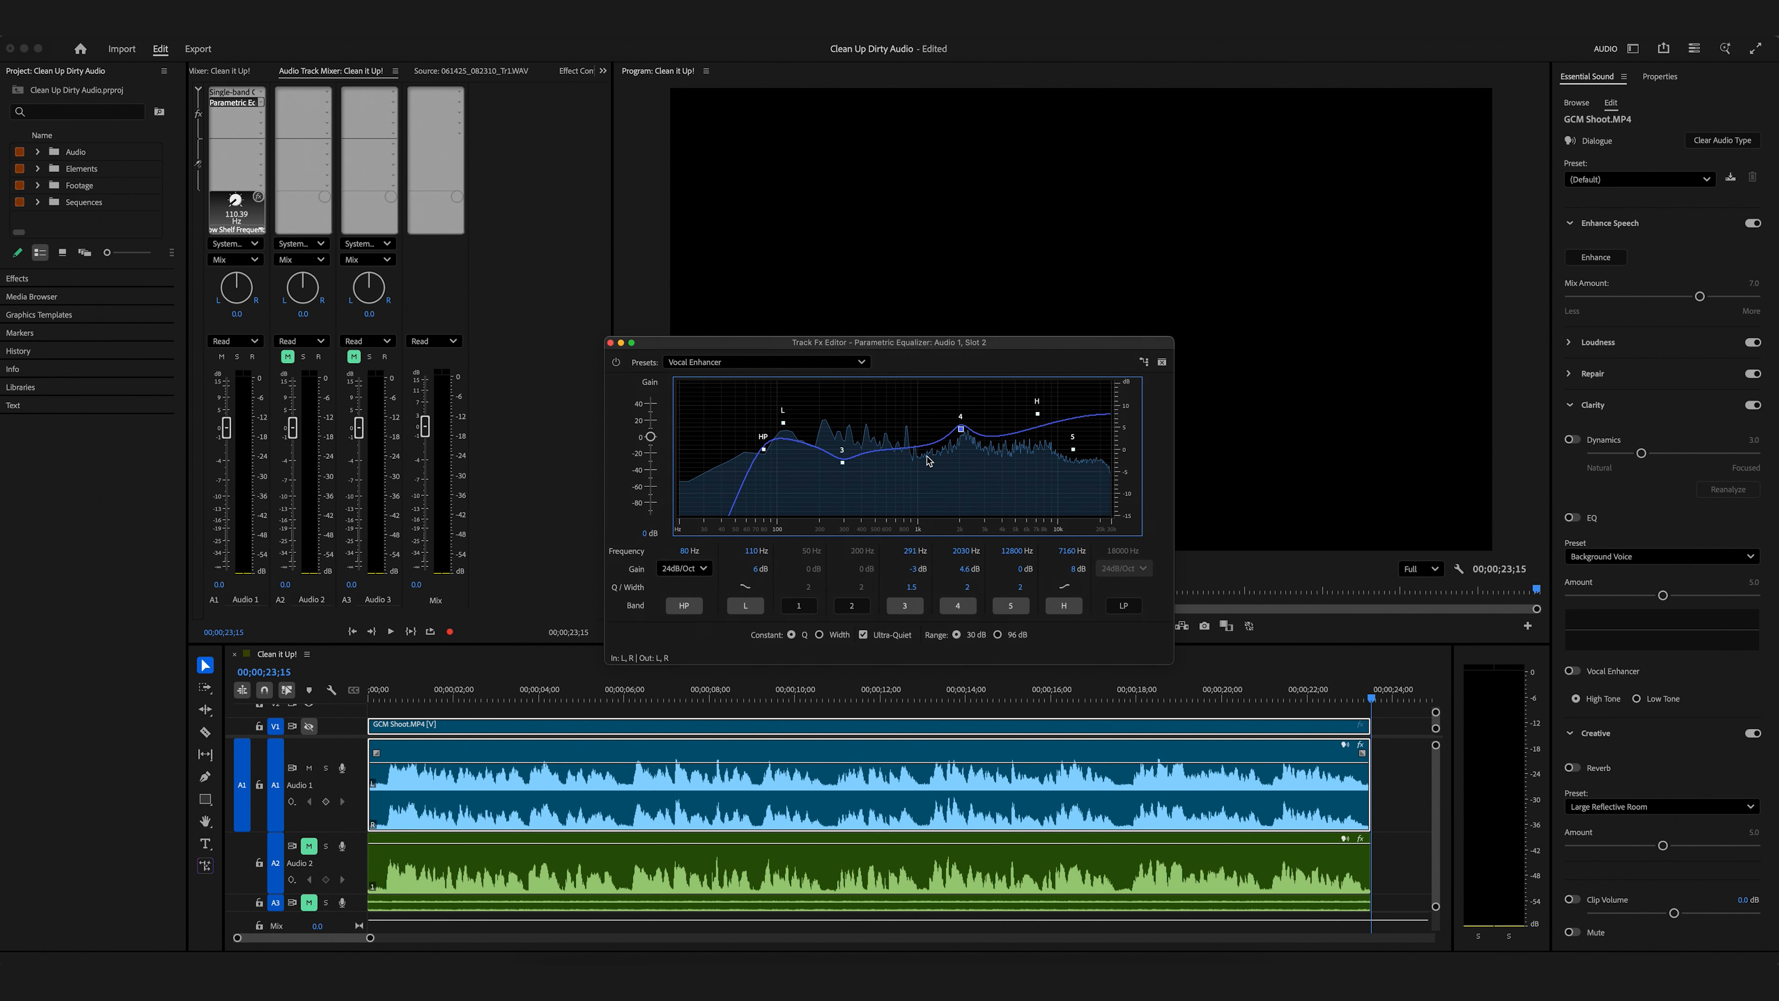
pyautogui.moveTo(961, 429); pyautogui.dragTo(956, 434)
pyautogui.click(390, 698)
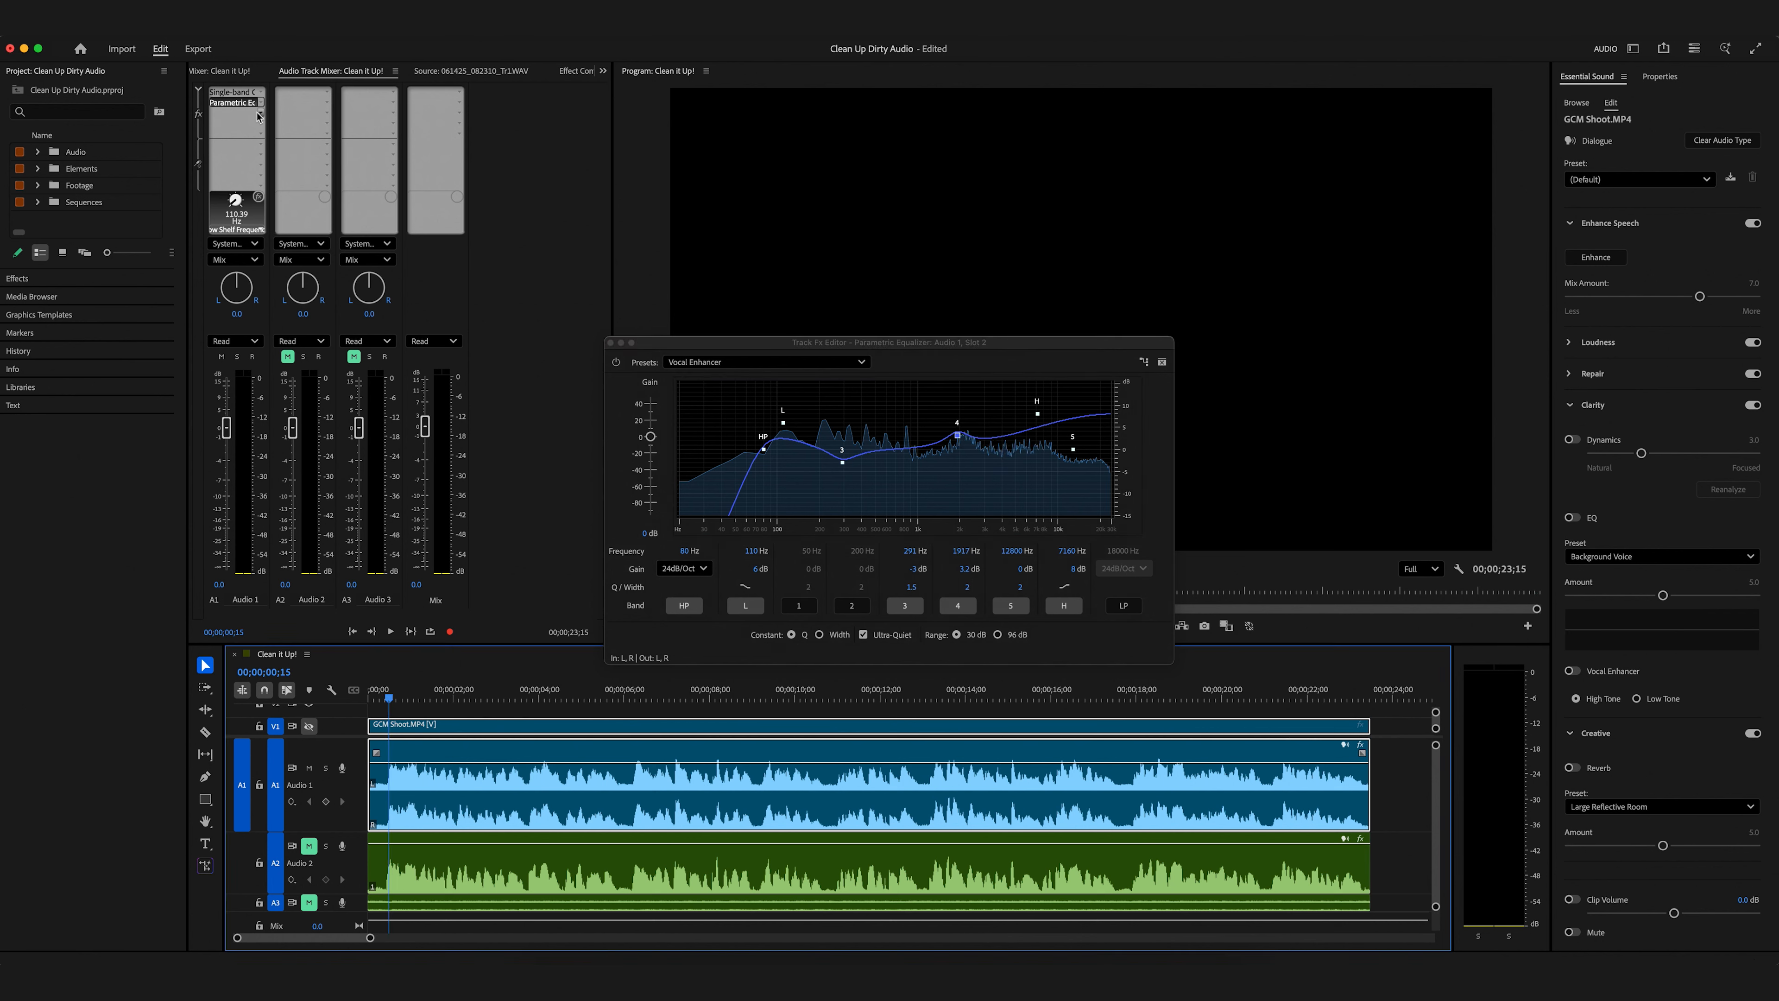
pyautogui.click(610, 342)
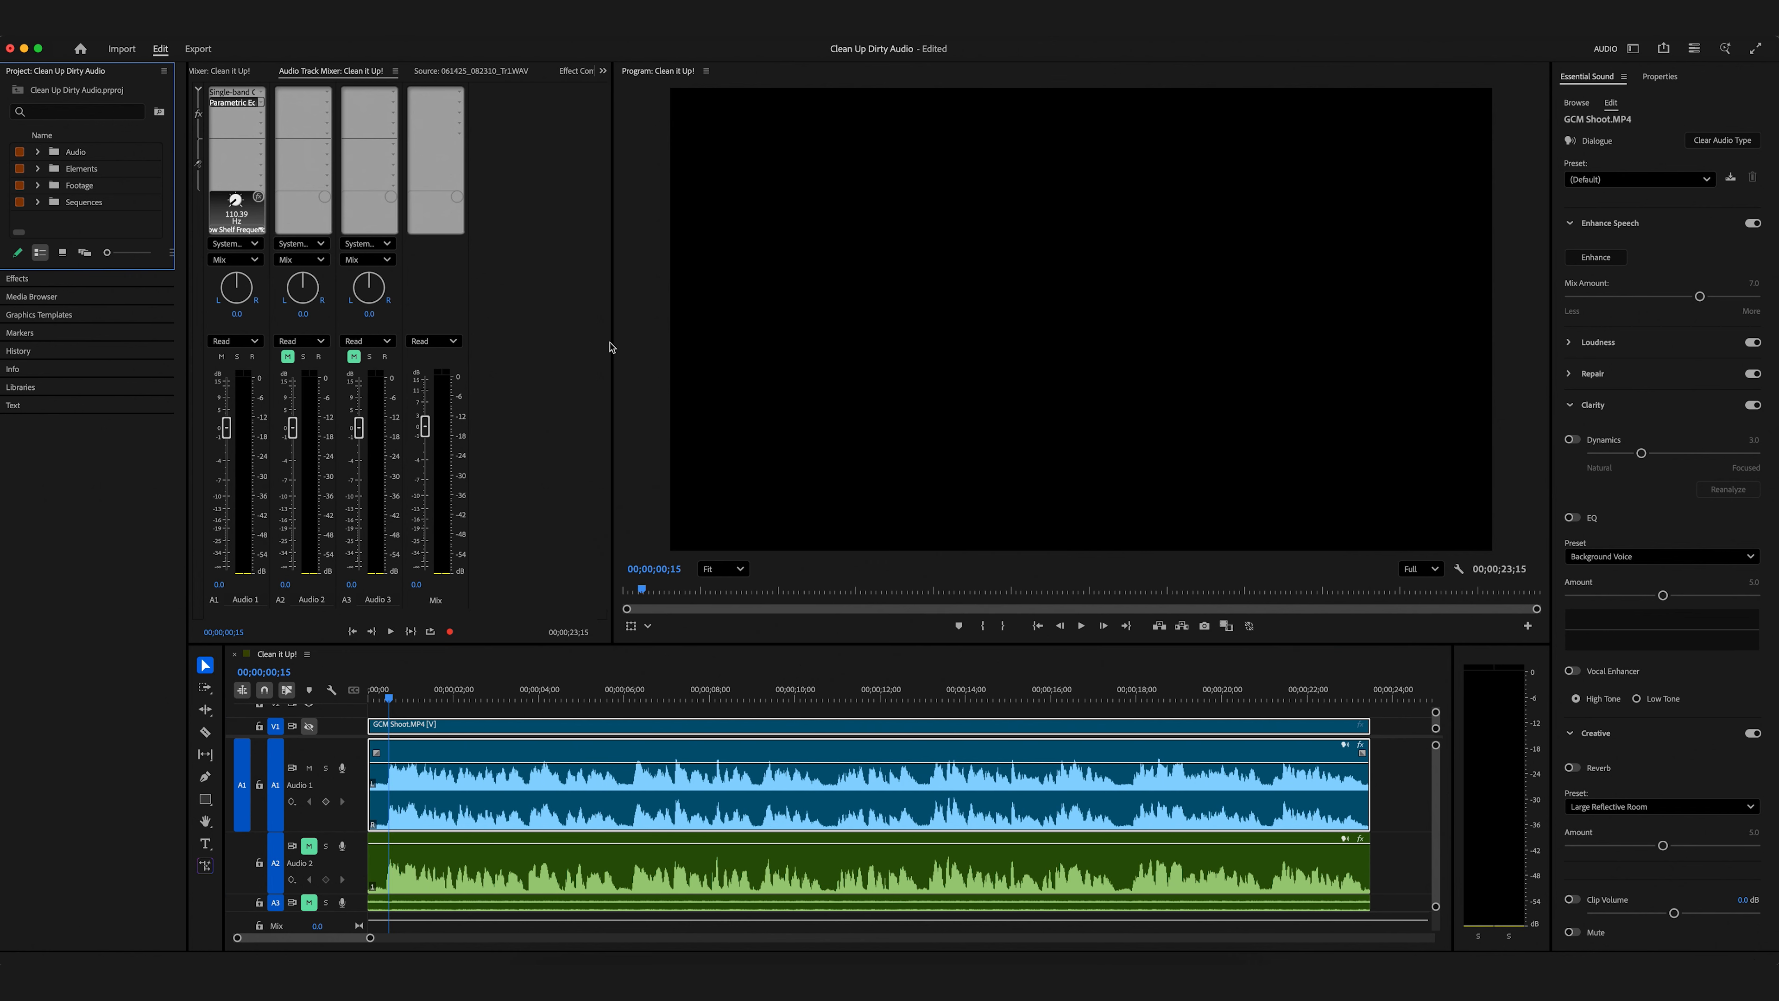
# Add the DeNoise effect to the third effect slot of Audio 1 and open its editor
pyautogui.click(259, 115)
pyautogui.moveTo(293, 218)
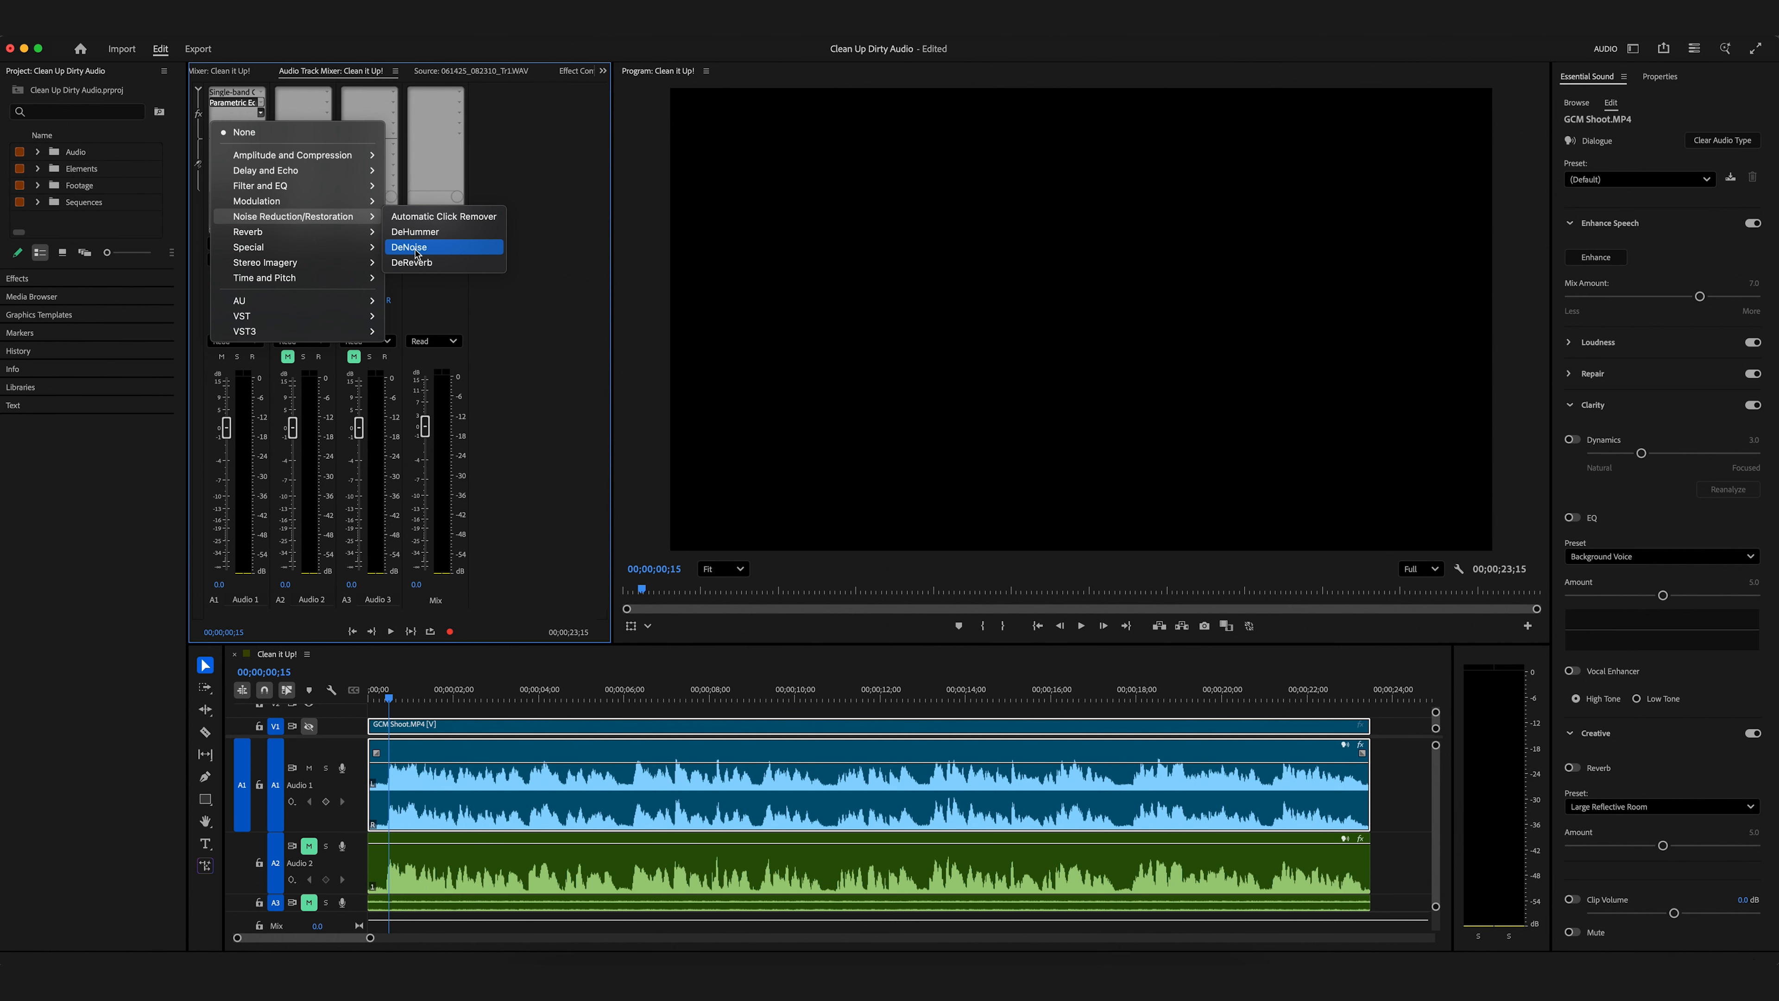
pyautogui.click(415, 246)
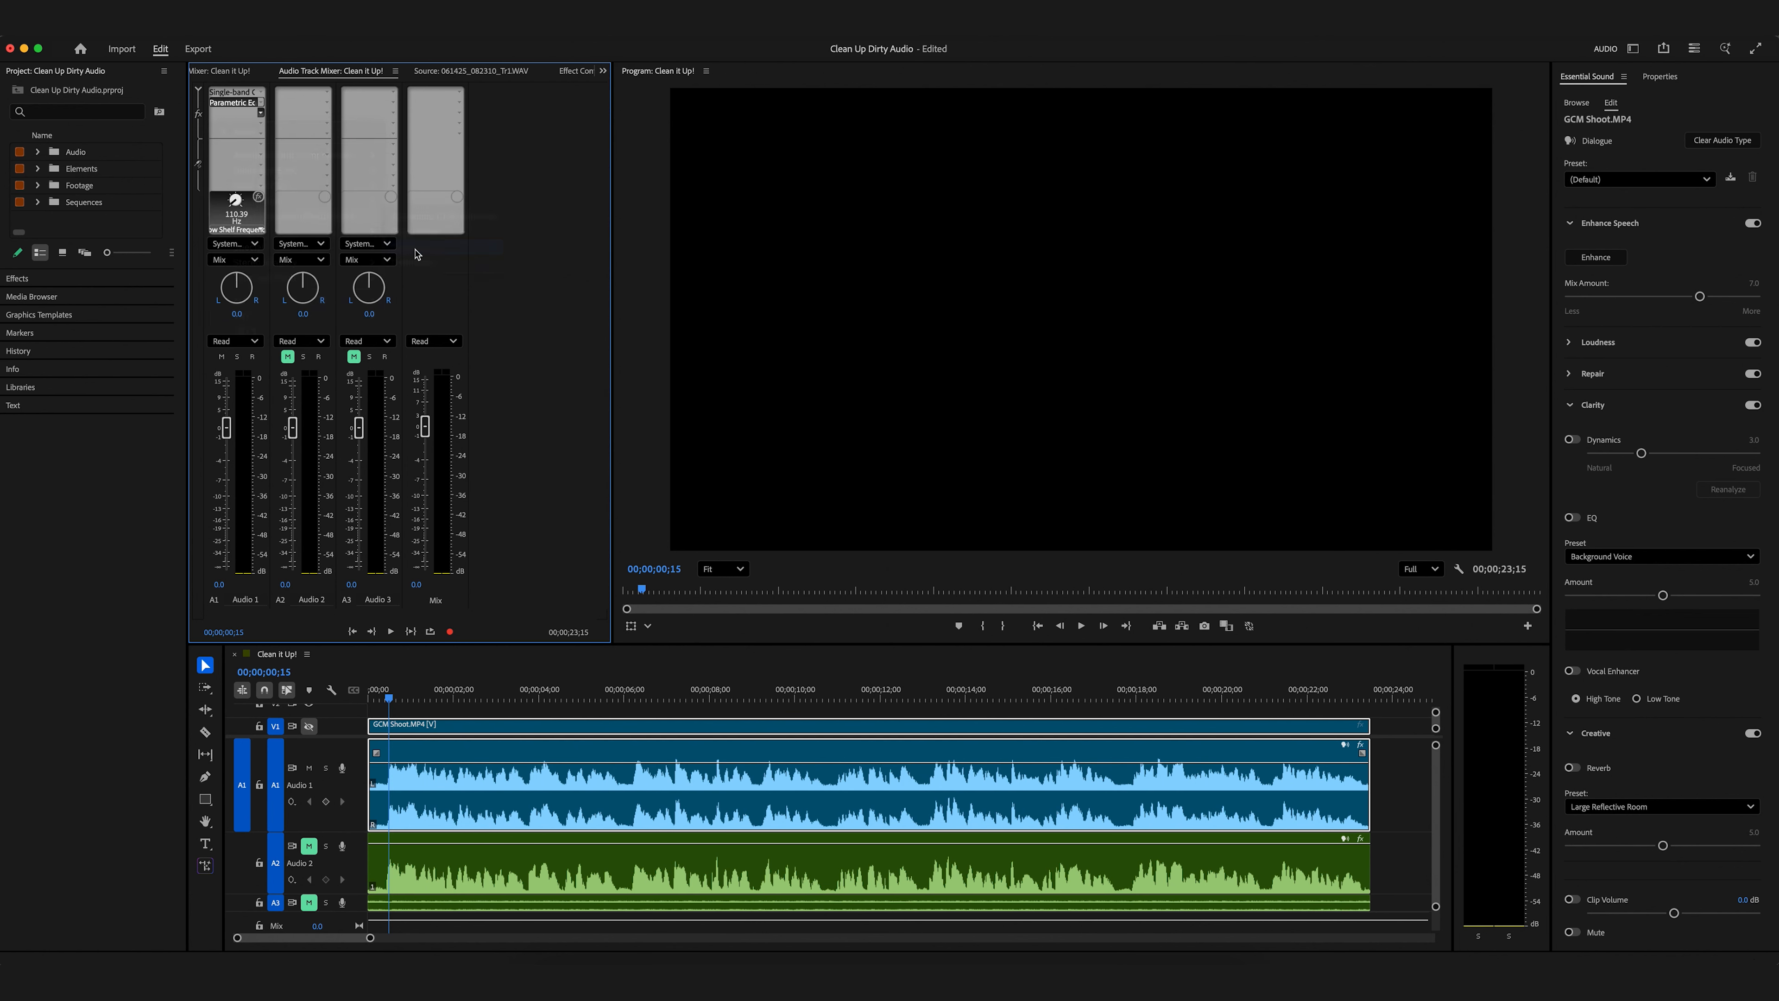
pyautogui.doubleClick(239, 113)
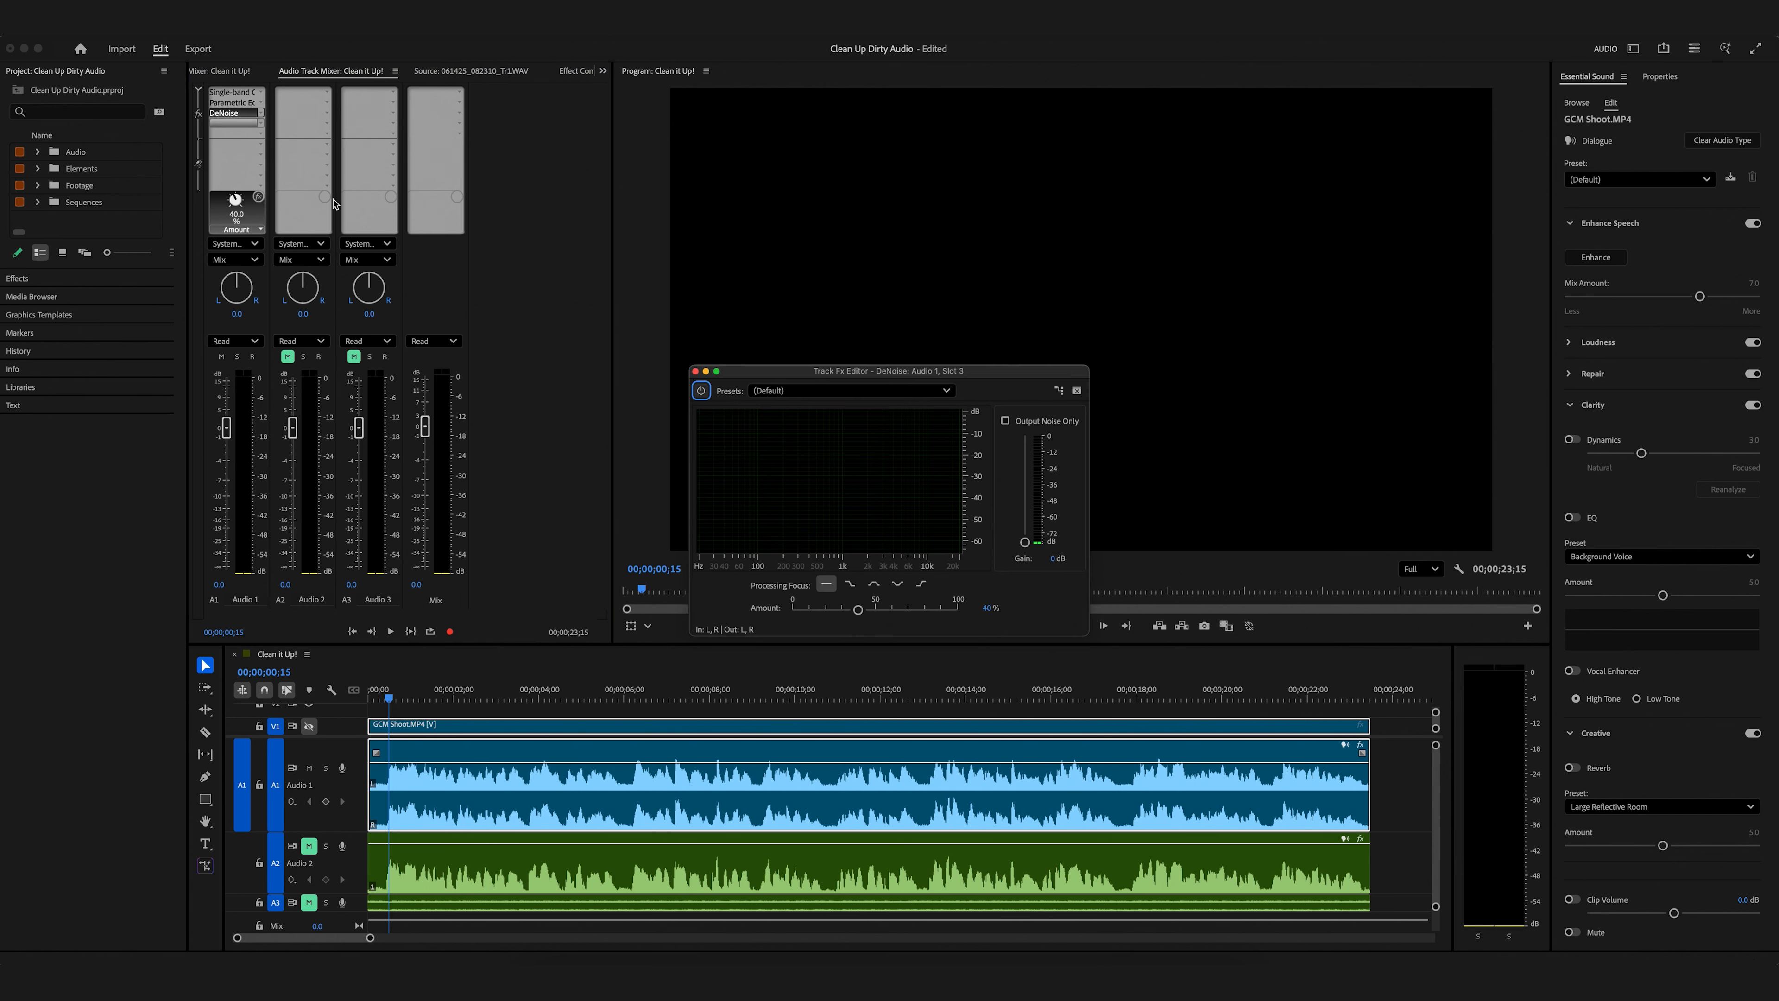
# Try DeNoise amounts of 100% and 0% during playback, and set the amount to 50%
pyautogui.moveTo(858, 612)
pyautogui.mouseDown()
pyautogui.moveTo(831, 612)
pyautogui.moveTo(921, 611)
pyautogui.moveTo(852, 614)
pyautogui.mouseUp()
pyautogui.moveTo(852, 615); pyautogui.dragTo(862, 615)
pyautogui.moveTo(884, 616)
pyautogui.mouseDown()
pyautogui.moveTo(916, 616)
pyautogui.moveTo(867, 617)
pyautogui.moveTo(911, 611)
pyautogui.mouseUp()
pyautogui.moveTo(911, 611); pyautogui.dragTo(856, 611)
pyautogui.press('space')
pyautogui.moveTo(857, 614); pyautogui.dragTo(956, 609)
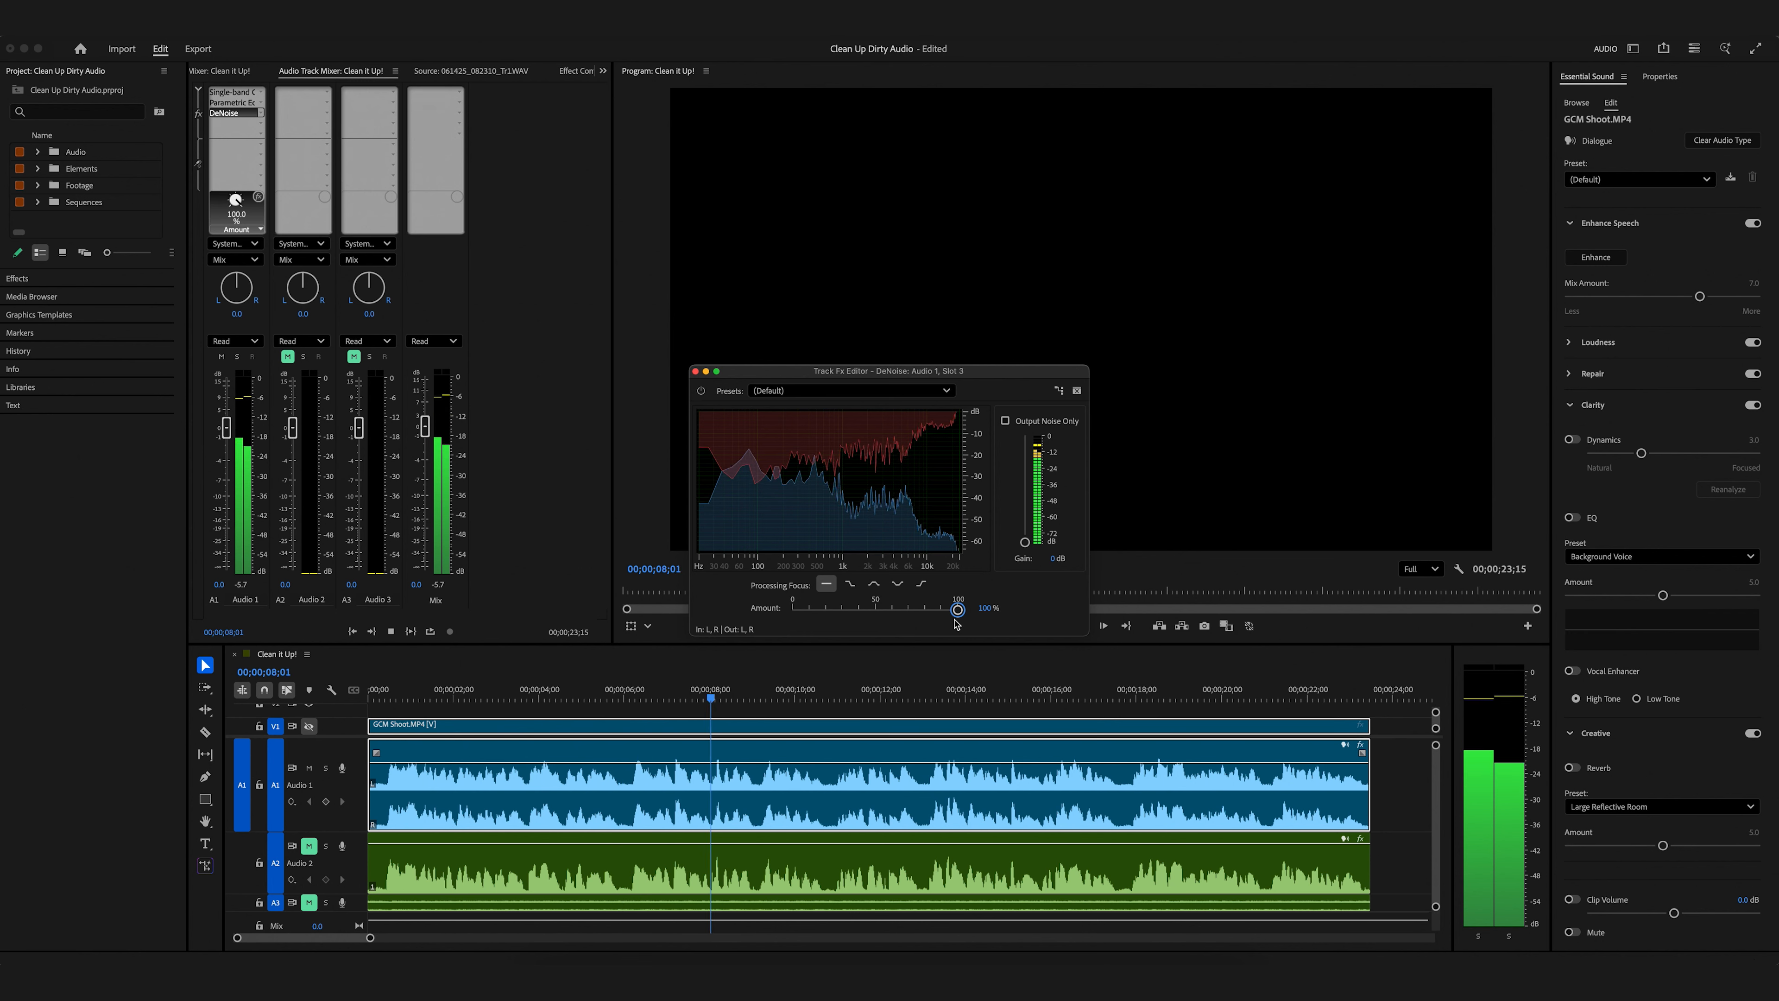
pyautogui.moveTo(958, 609); pyautogui.dragTo(725, 614)
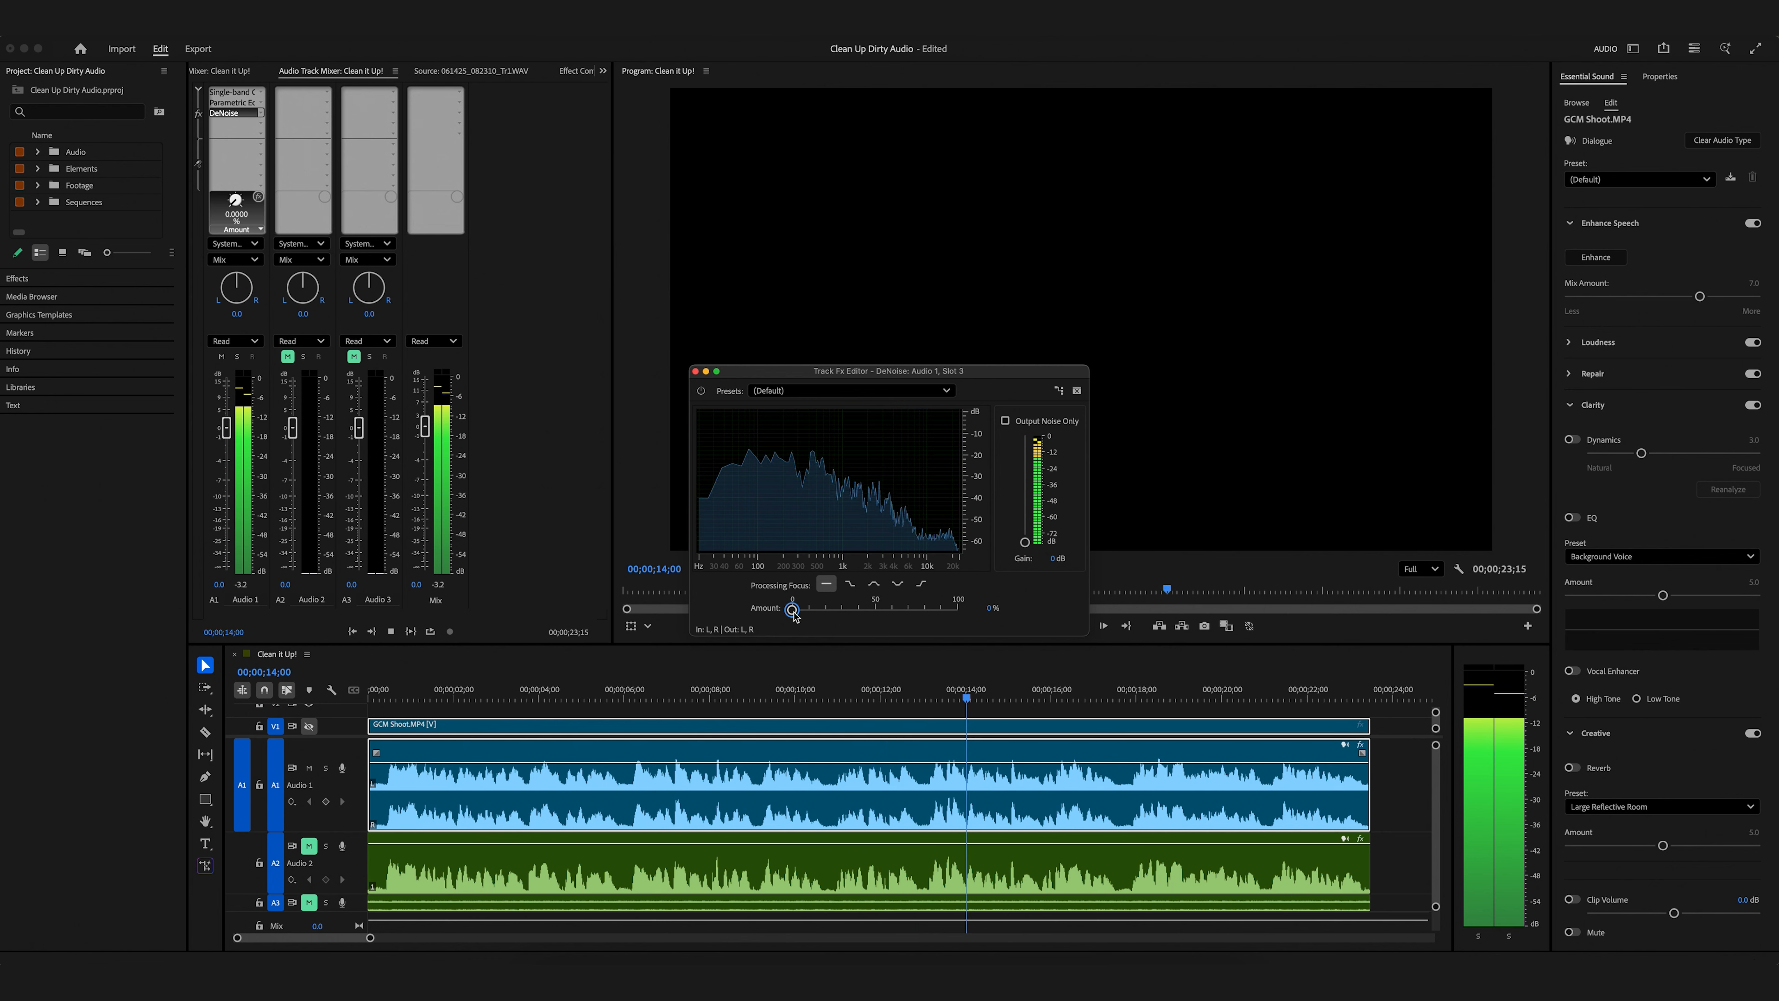
pyautogui.moveTo(793, 610); pyautogui.dragTo(875, 610)
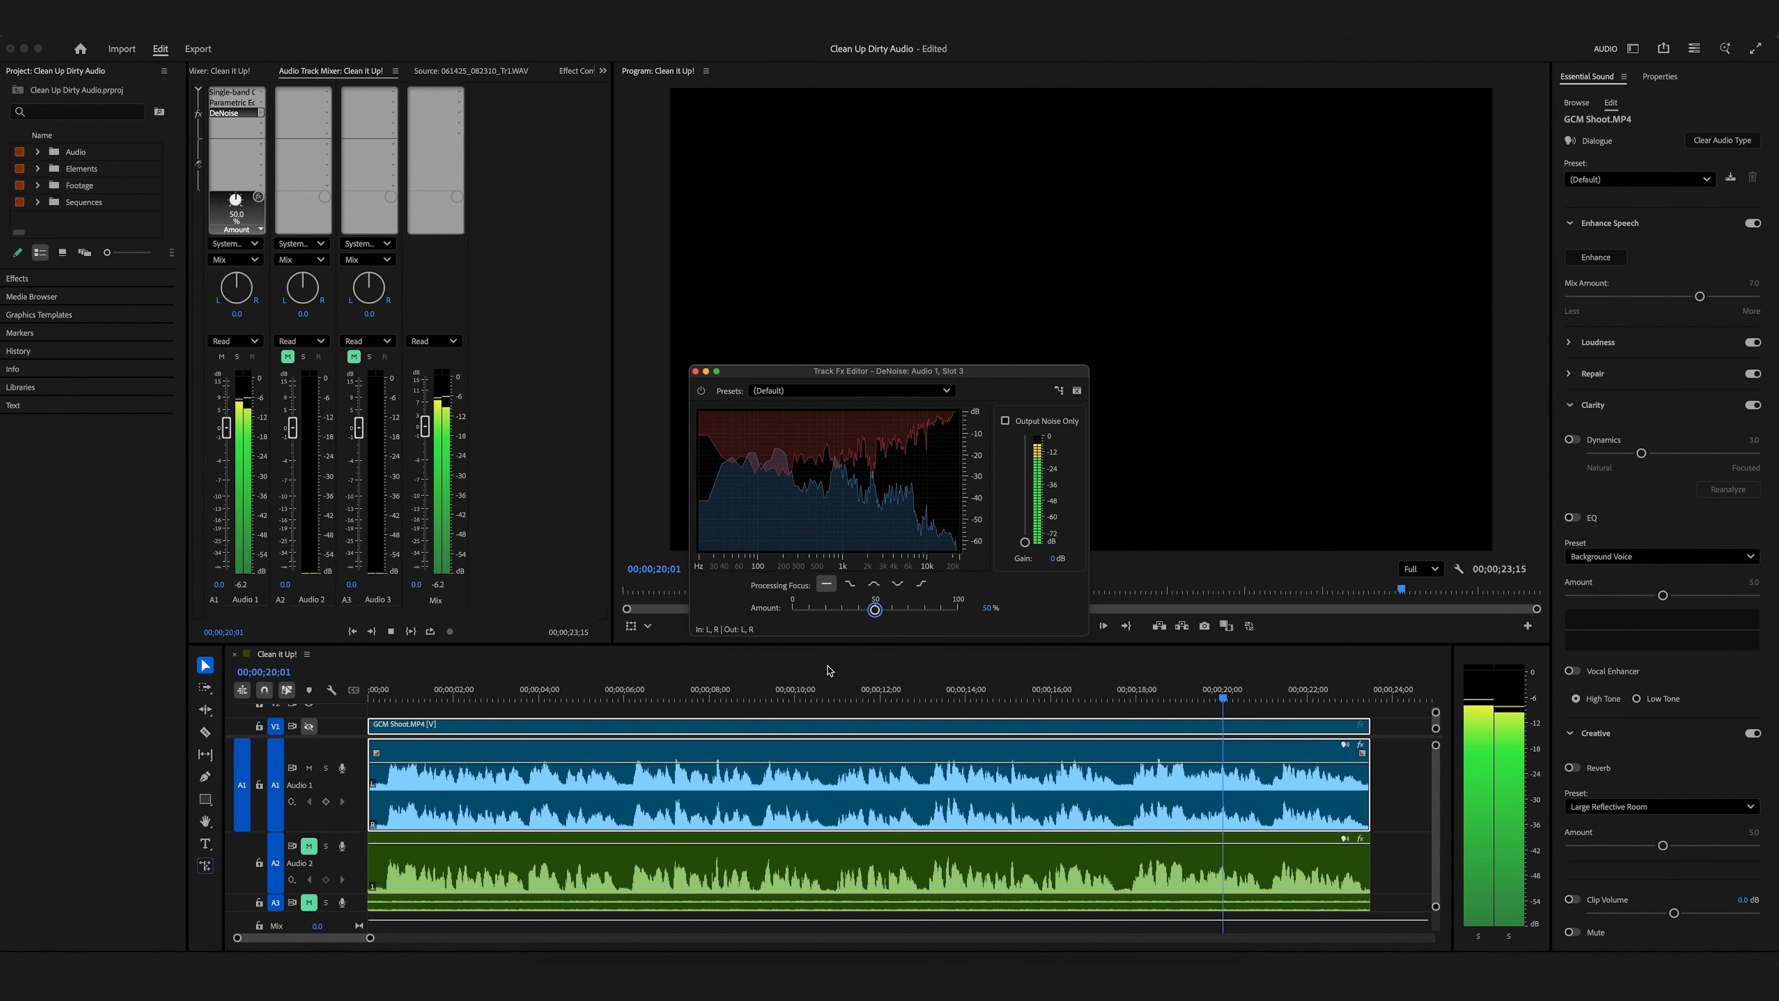
pyautogui.press('space')
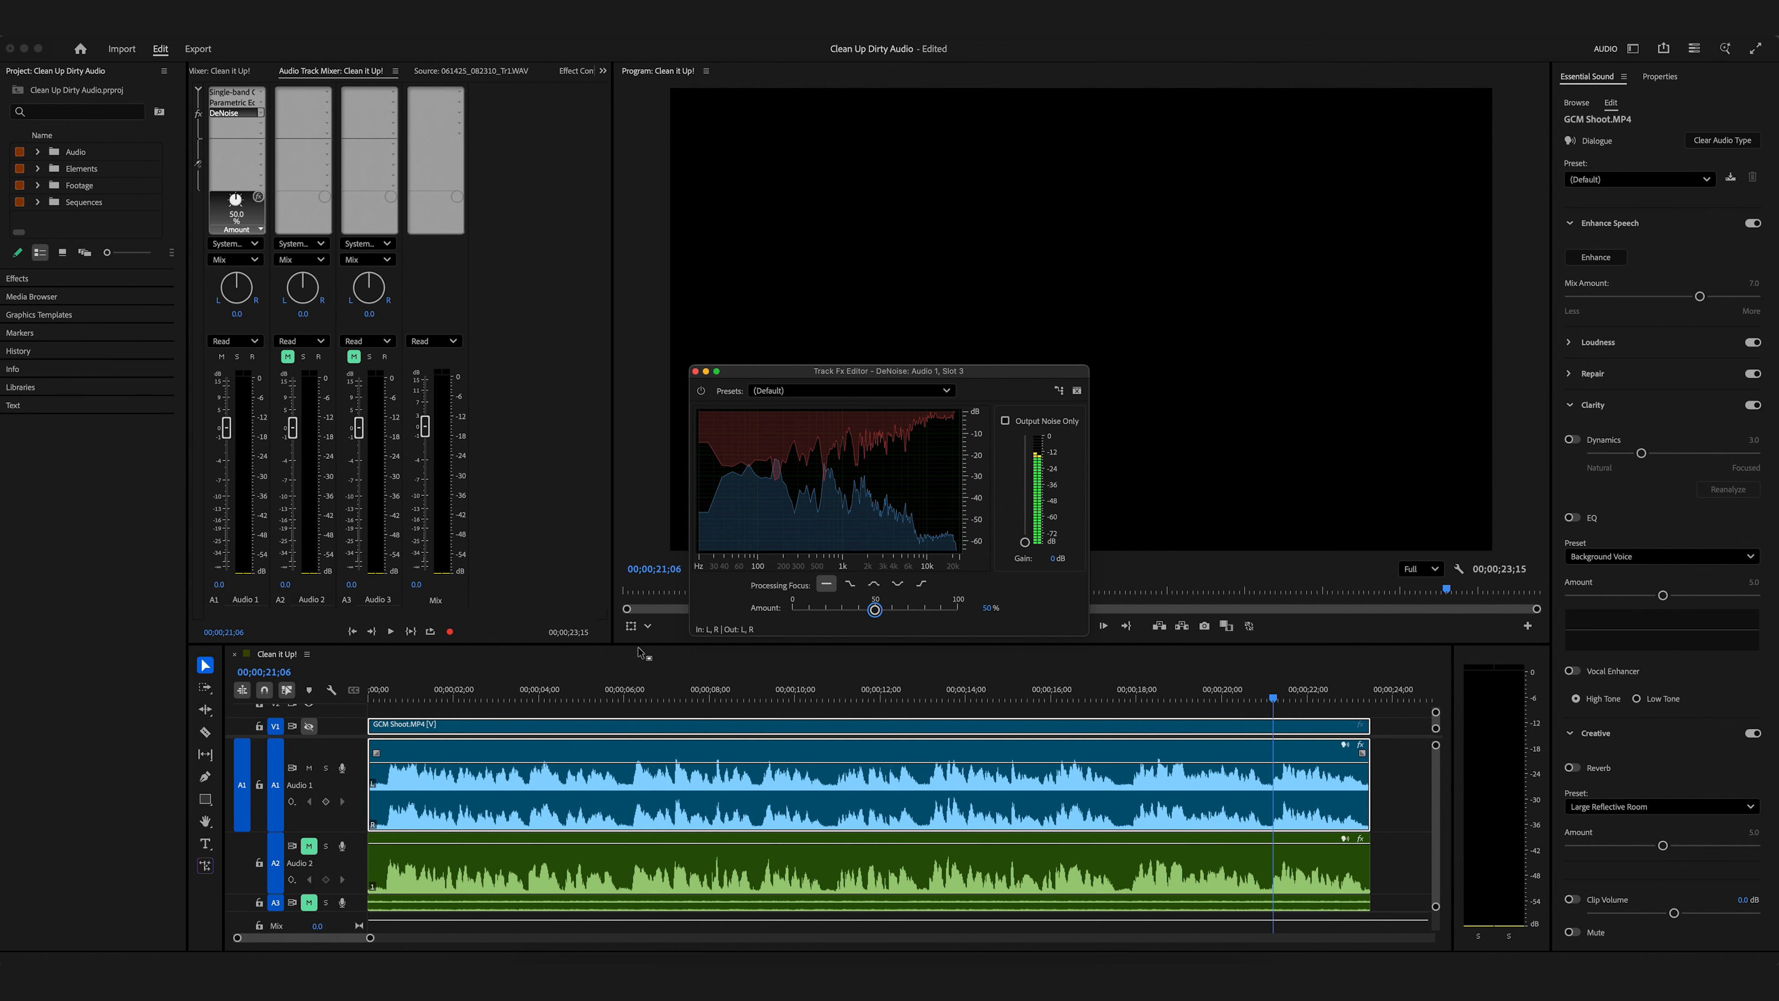
# Play from near the start and compare the Audio 1 sound with DeNoise bypassed and enabled
pyautogui.click(386, 702)
pyautogui.press('space')
pyautogui.click(700, 392)
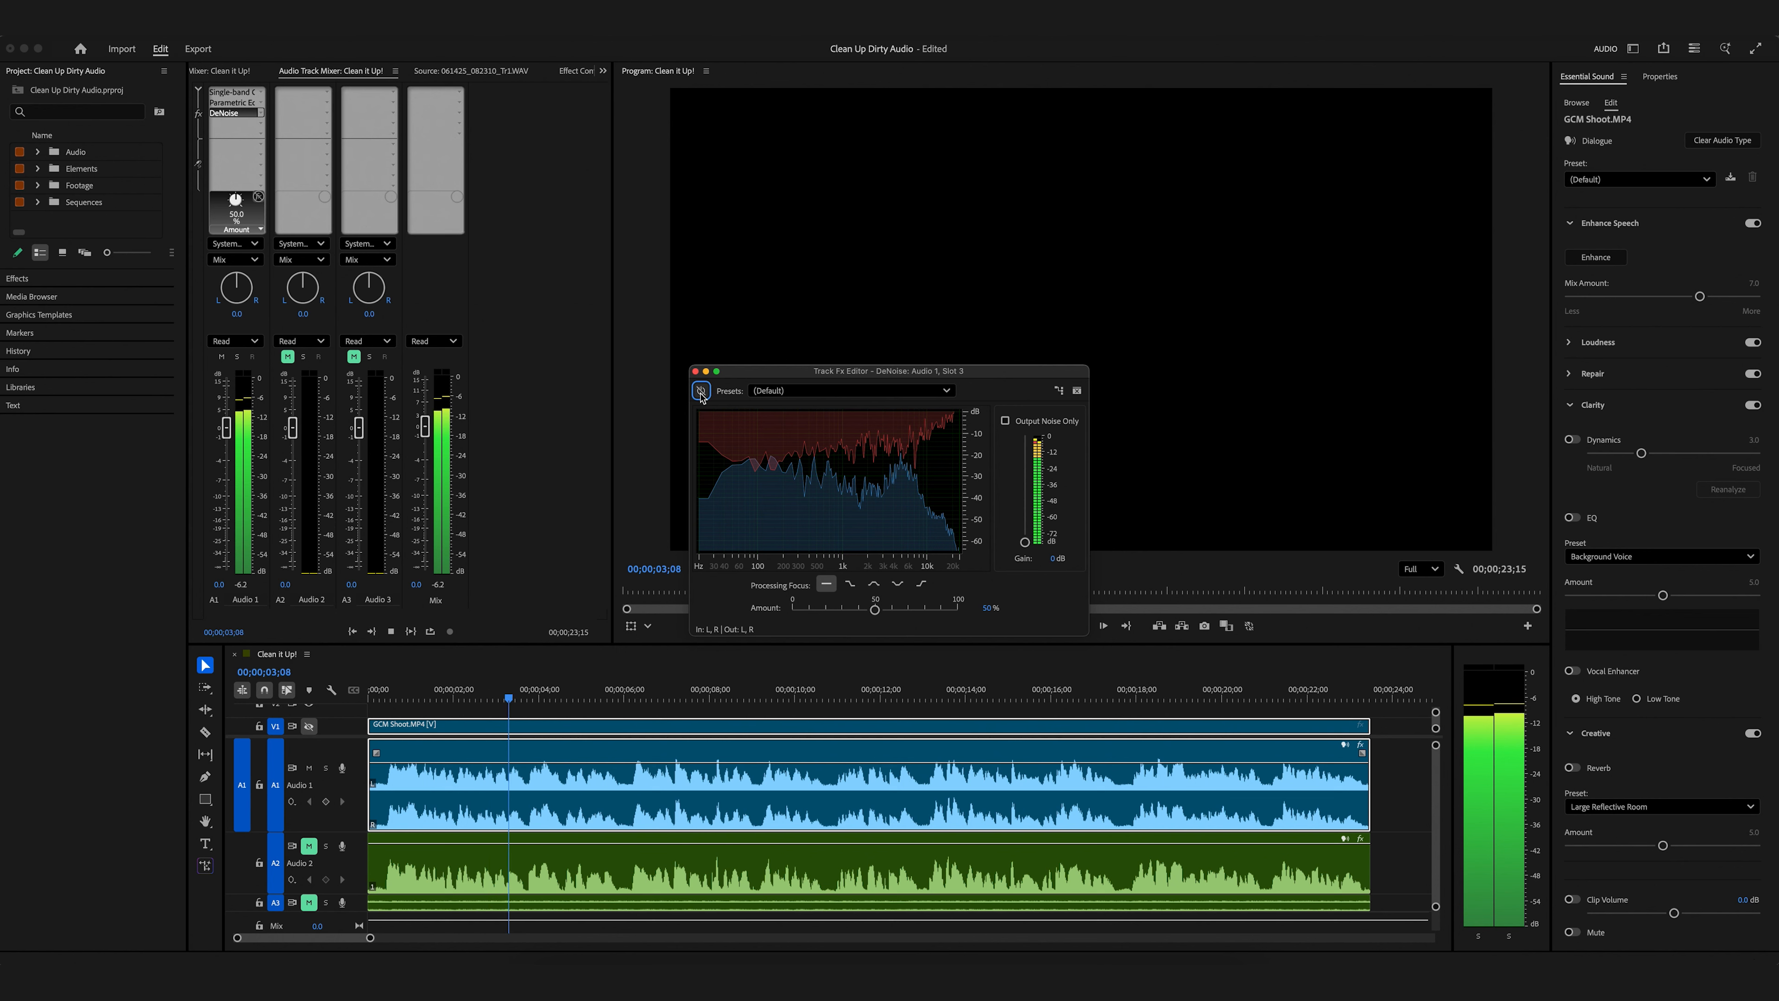
pyautogui.click(700, 393)
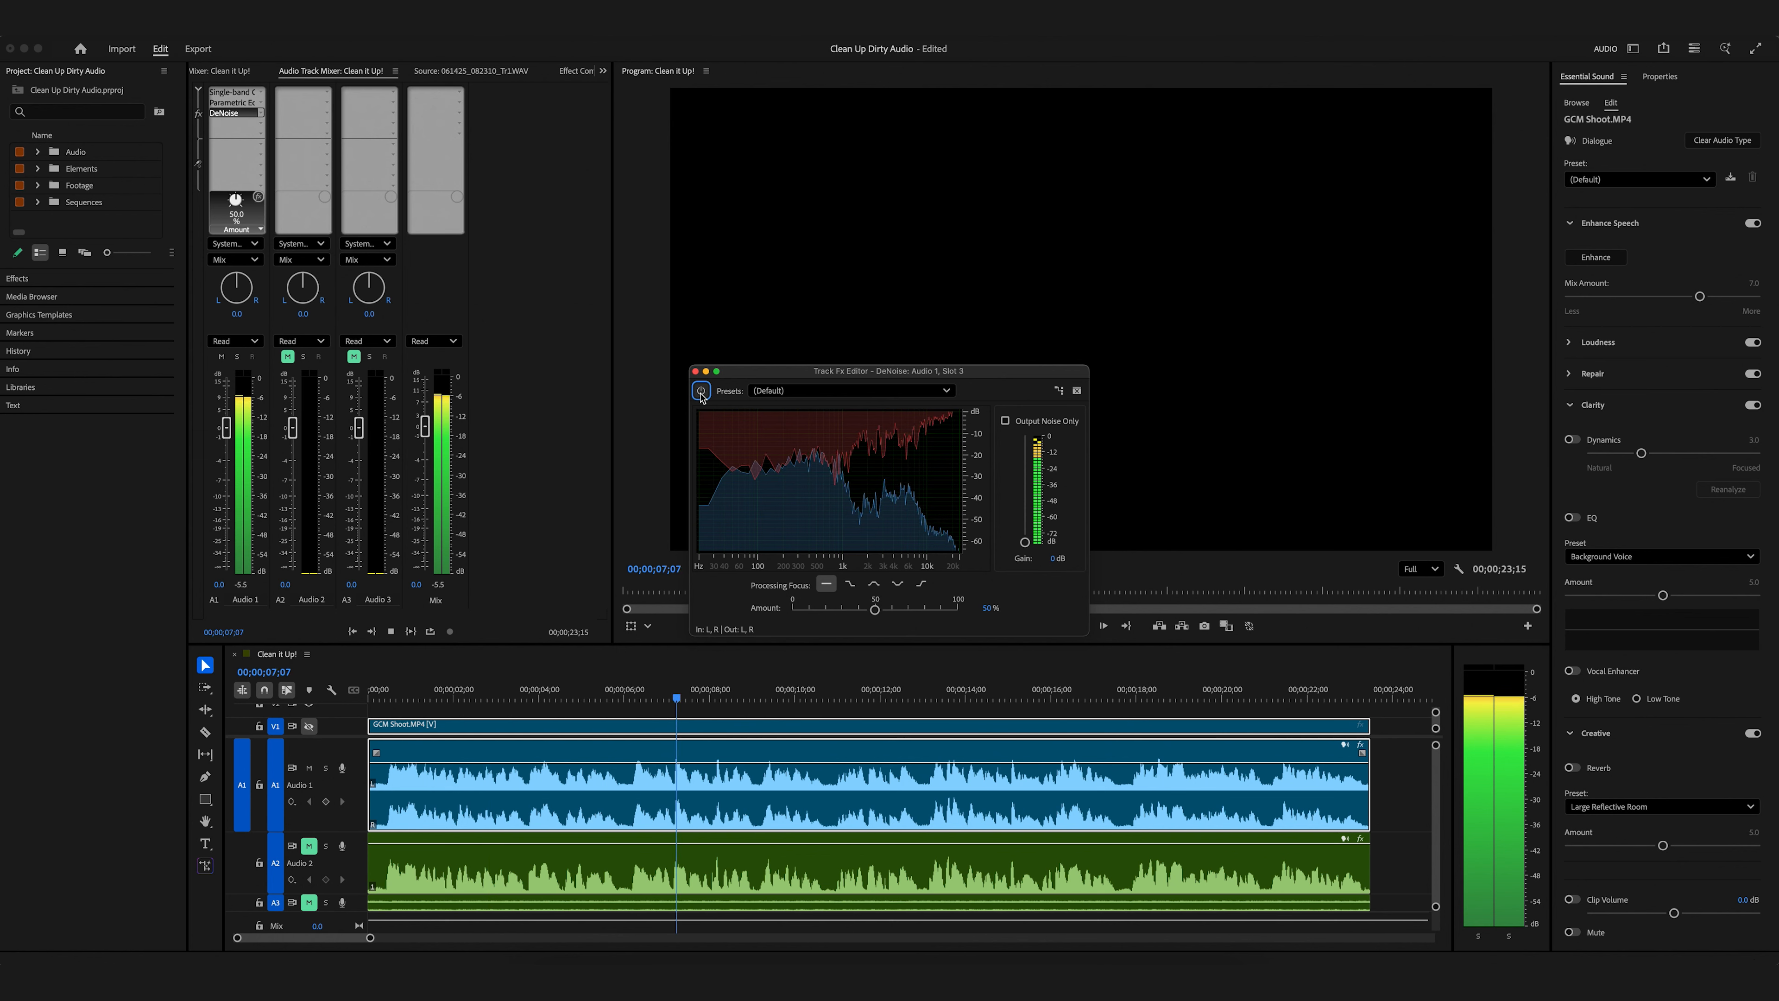
pyautogui.click(701, 393)
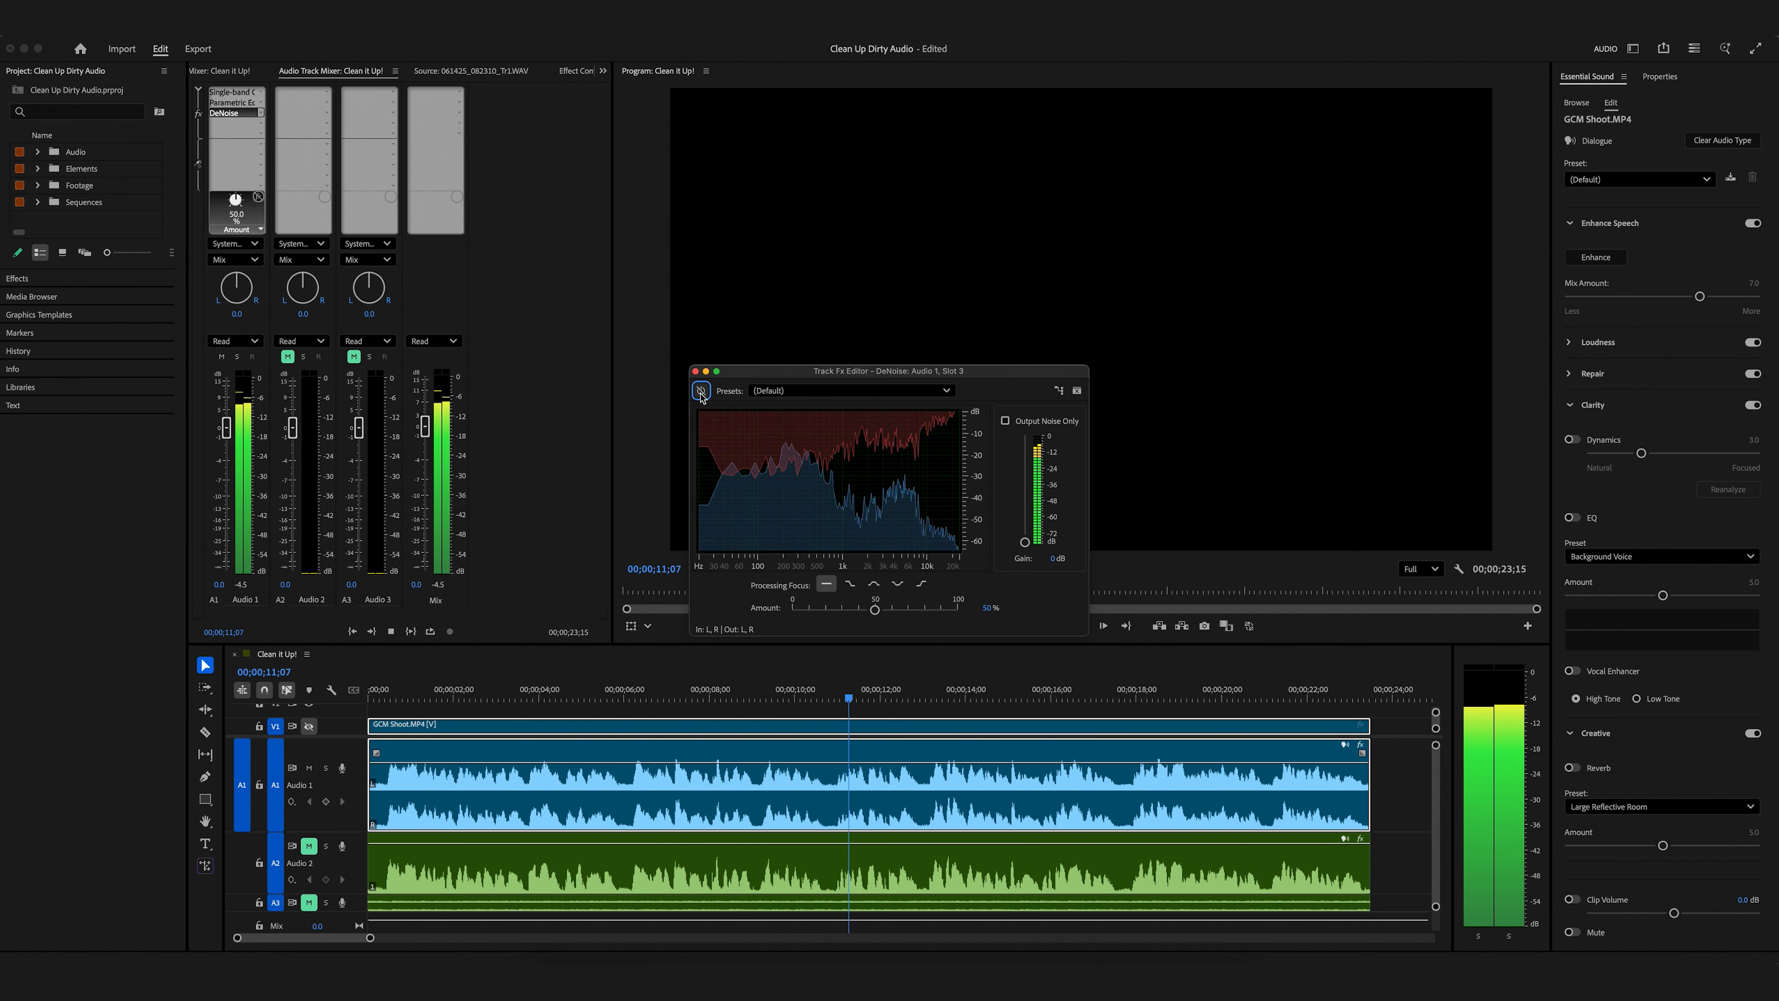
pyautogui.click(700, 392)
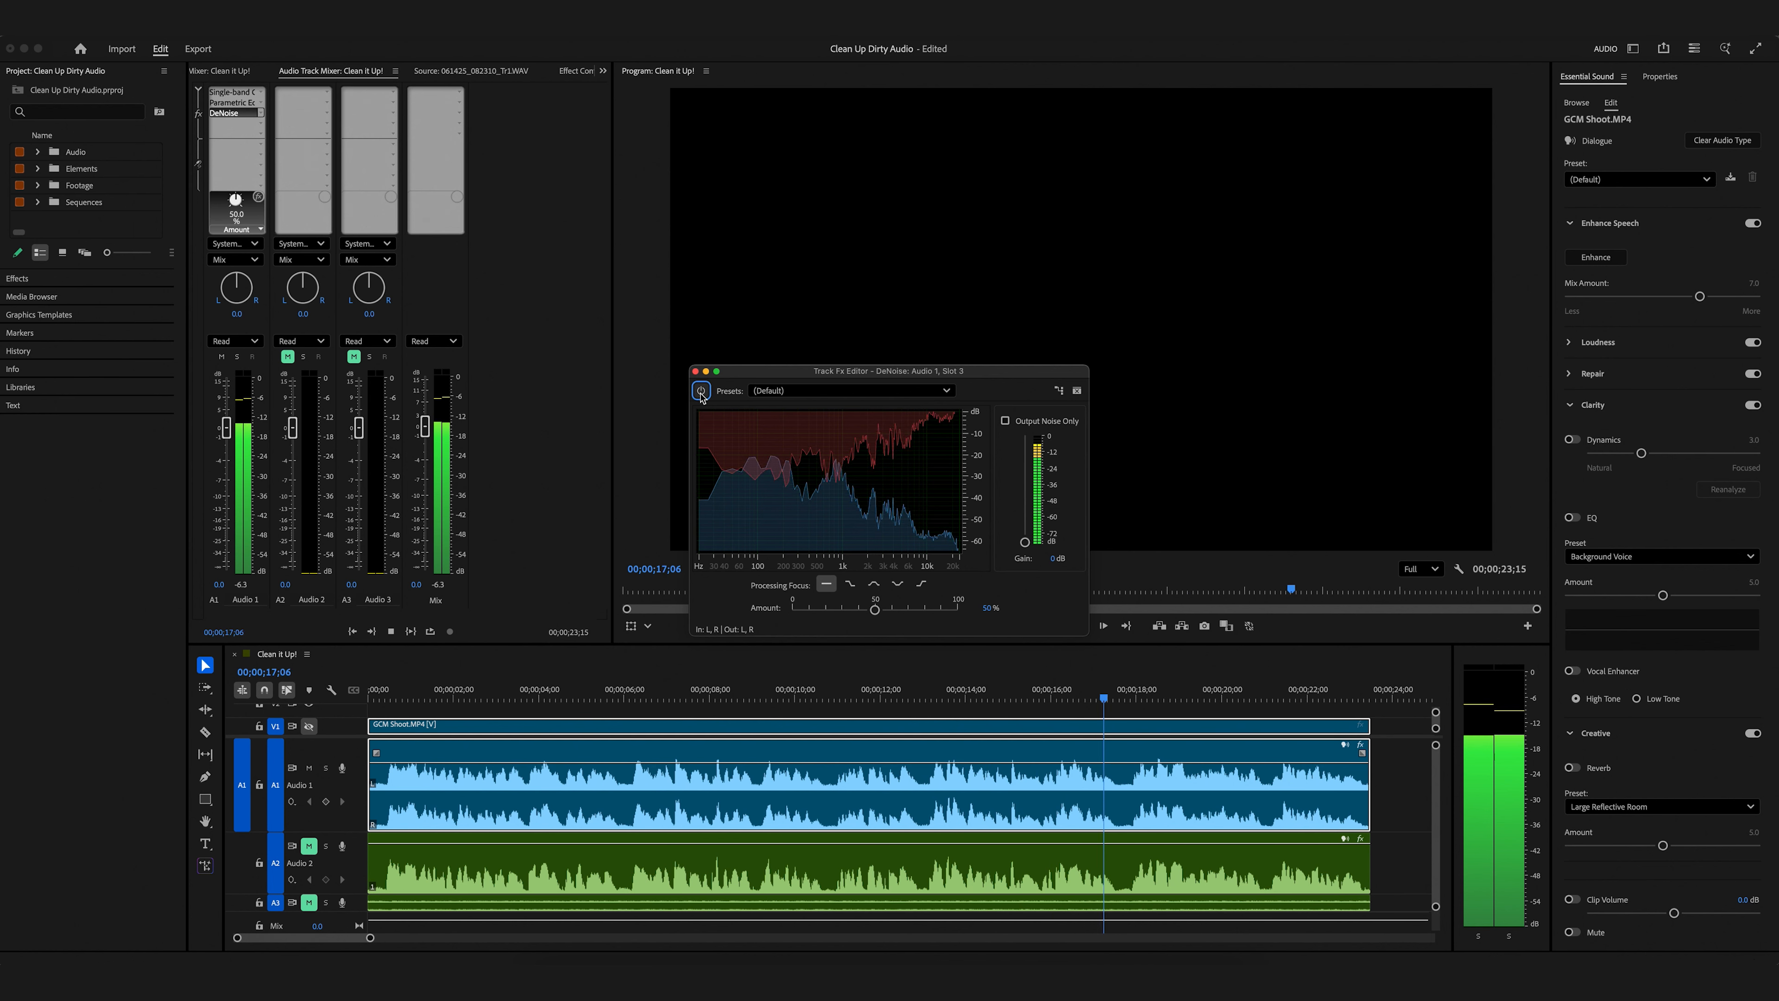
pyautogui.press('space')
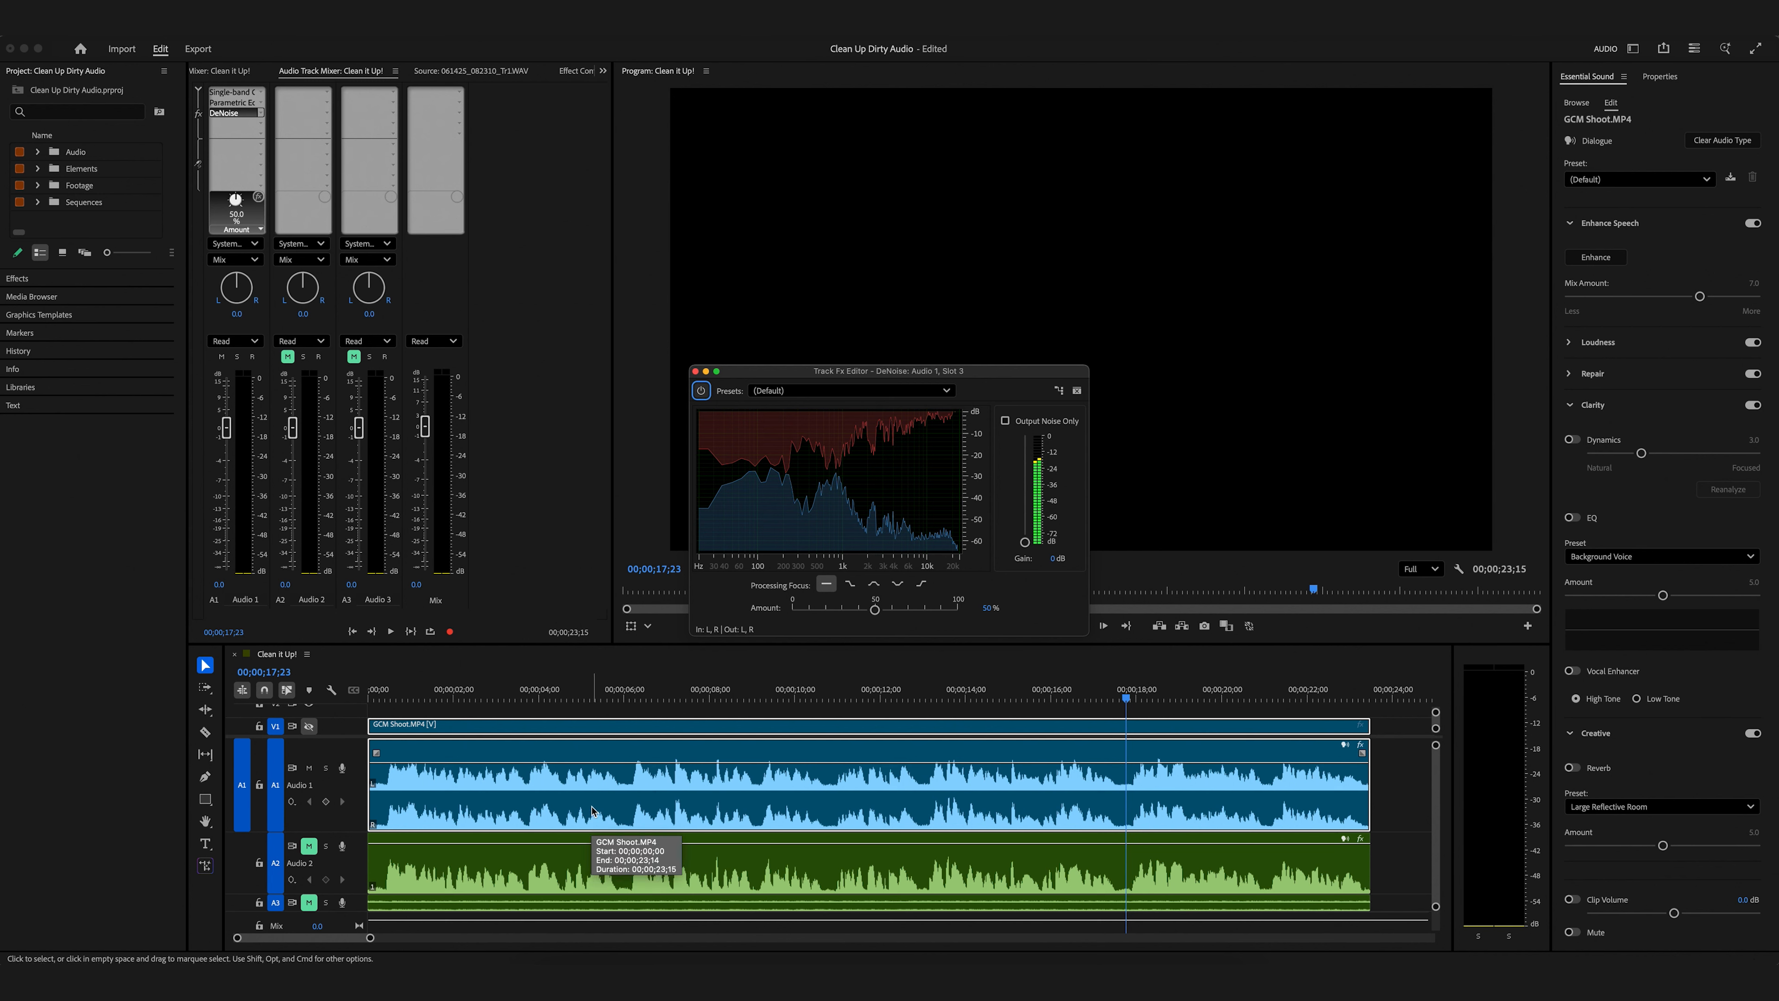
# Unmute the Audio 3 track and play the sequence from near its start
pyautogui.scroll(-1, 517, 813)
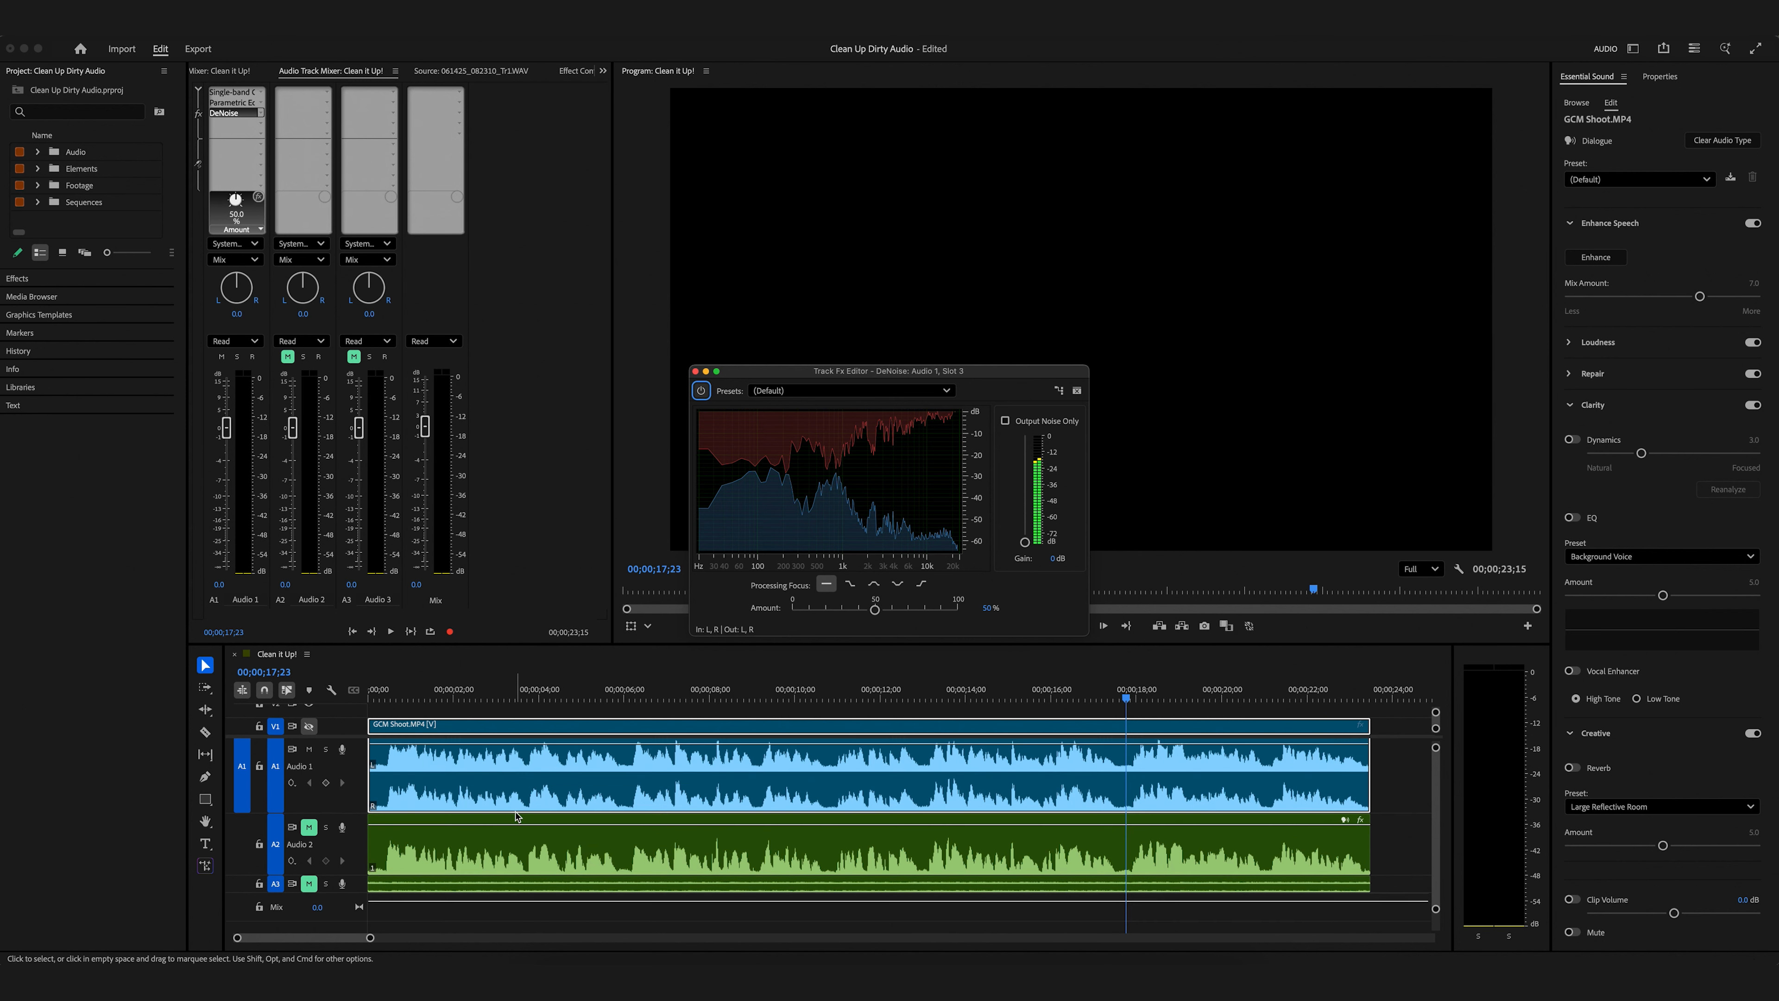
pyautogui.click(388, 700)
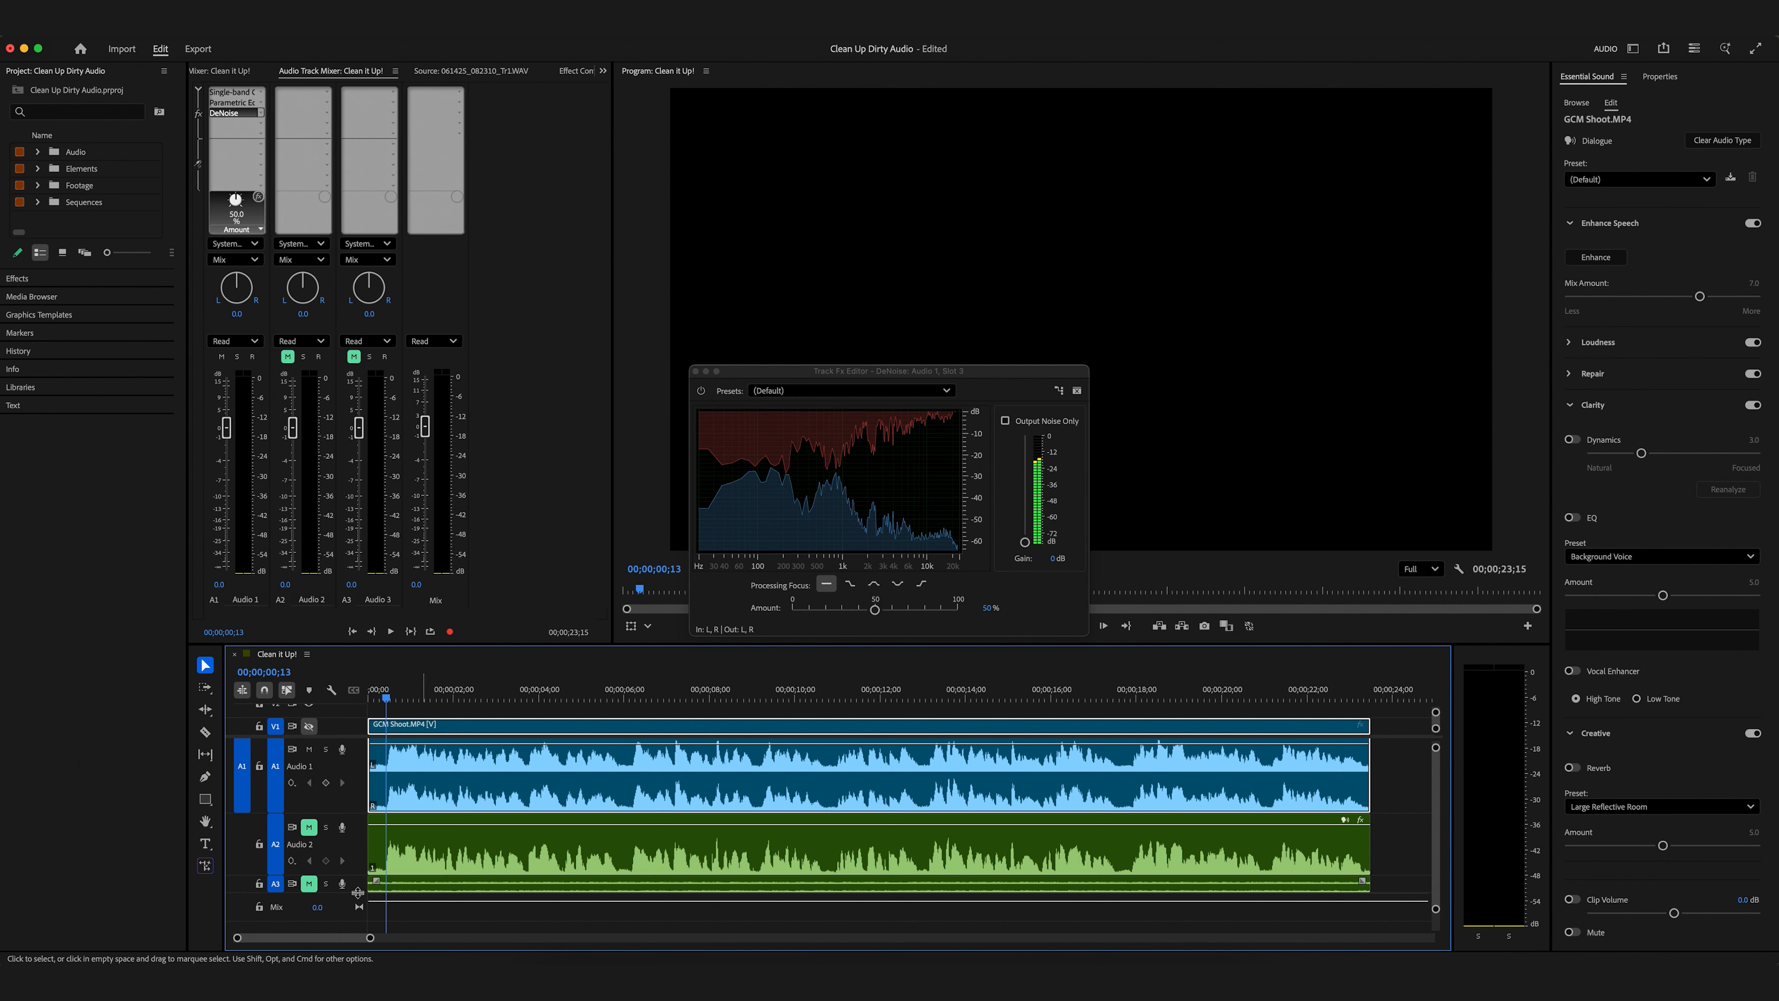
pyautogui.click(309, 885)
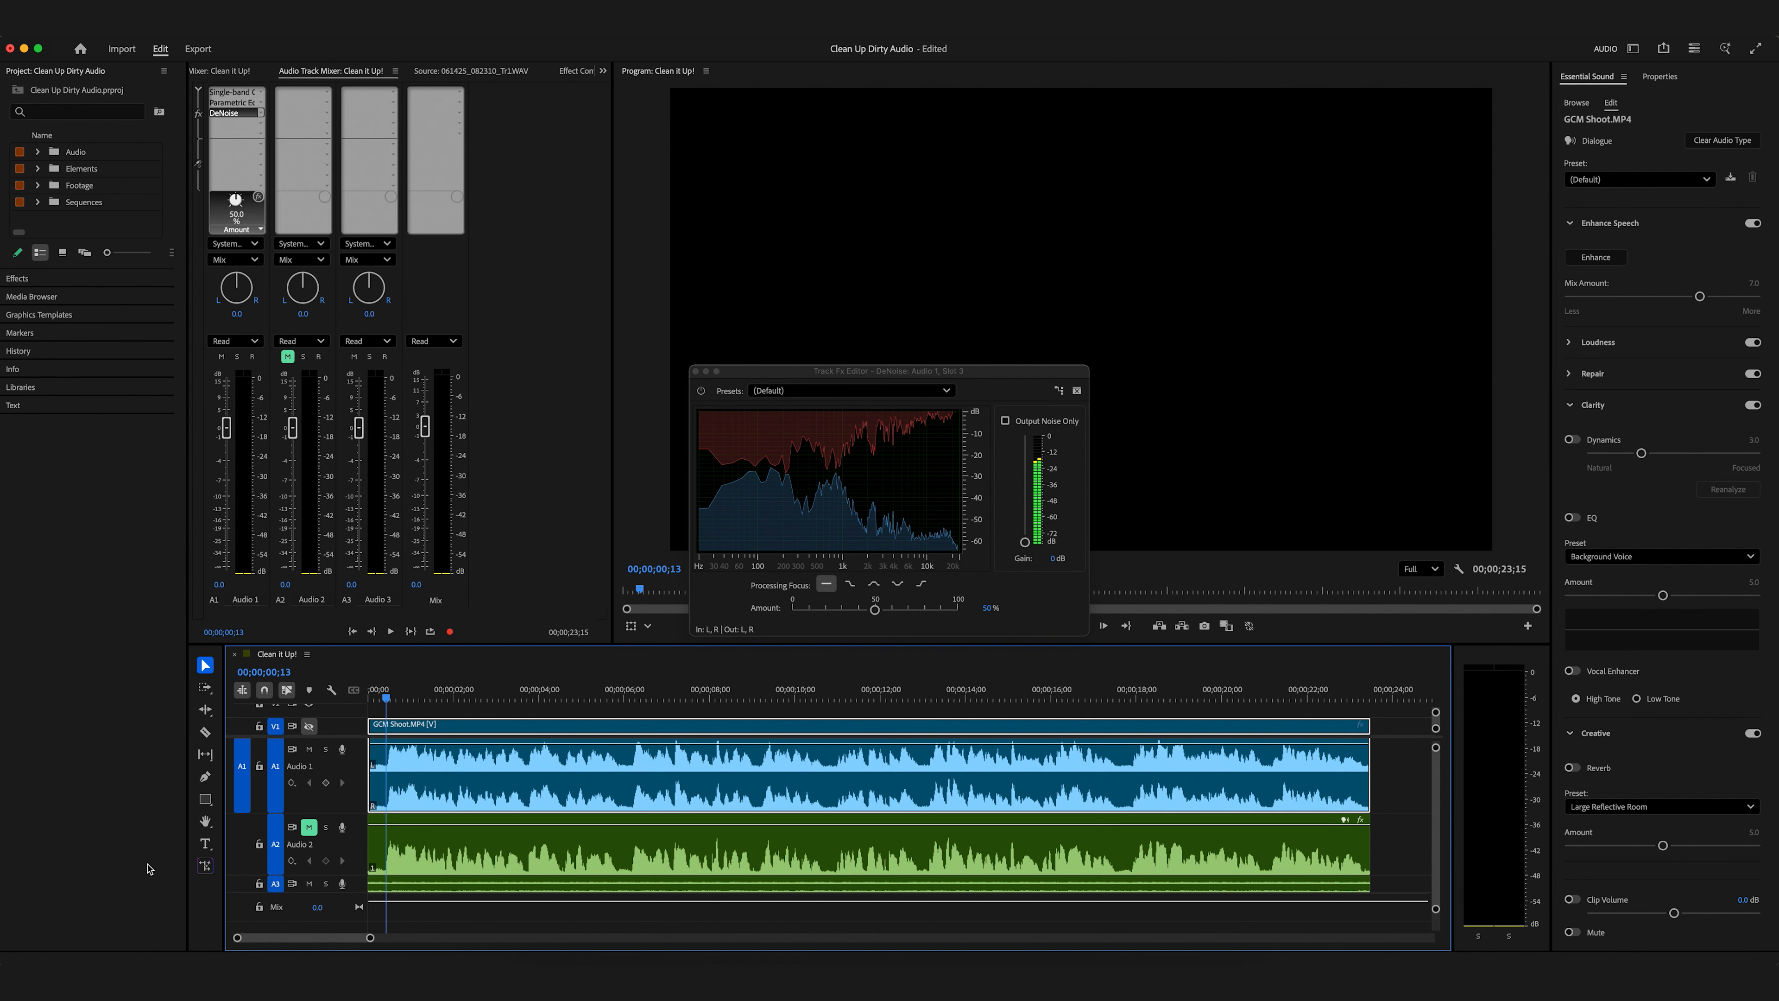
pyautogui.press('space')
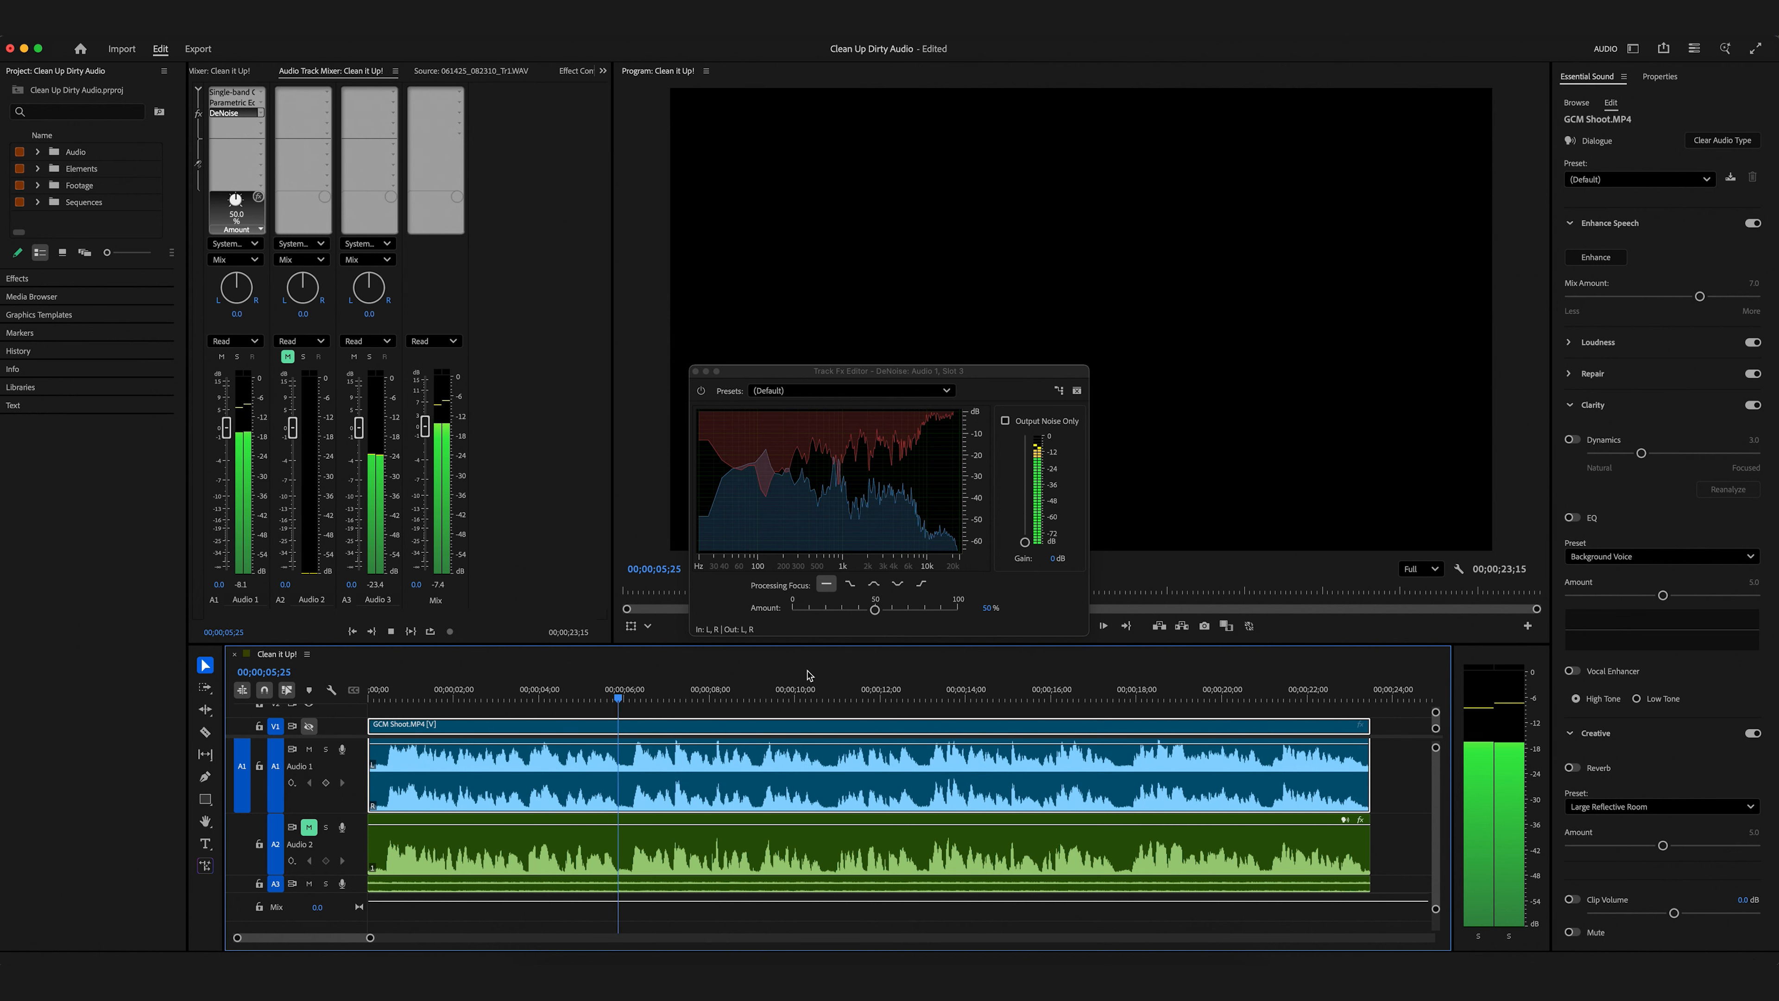
# Set the DeNoise amount to about 44%, close its editor, and save the project
pyautogui.moveTo(875, 610); pyautogui.dragTo(864, 610)
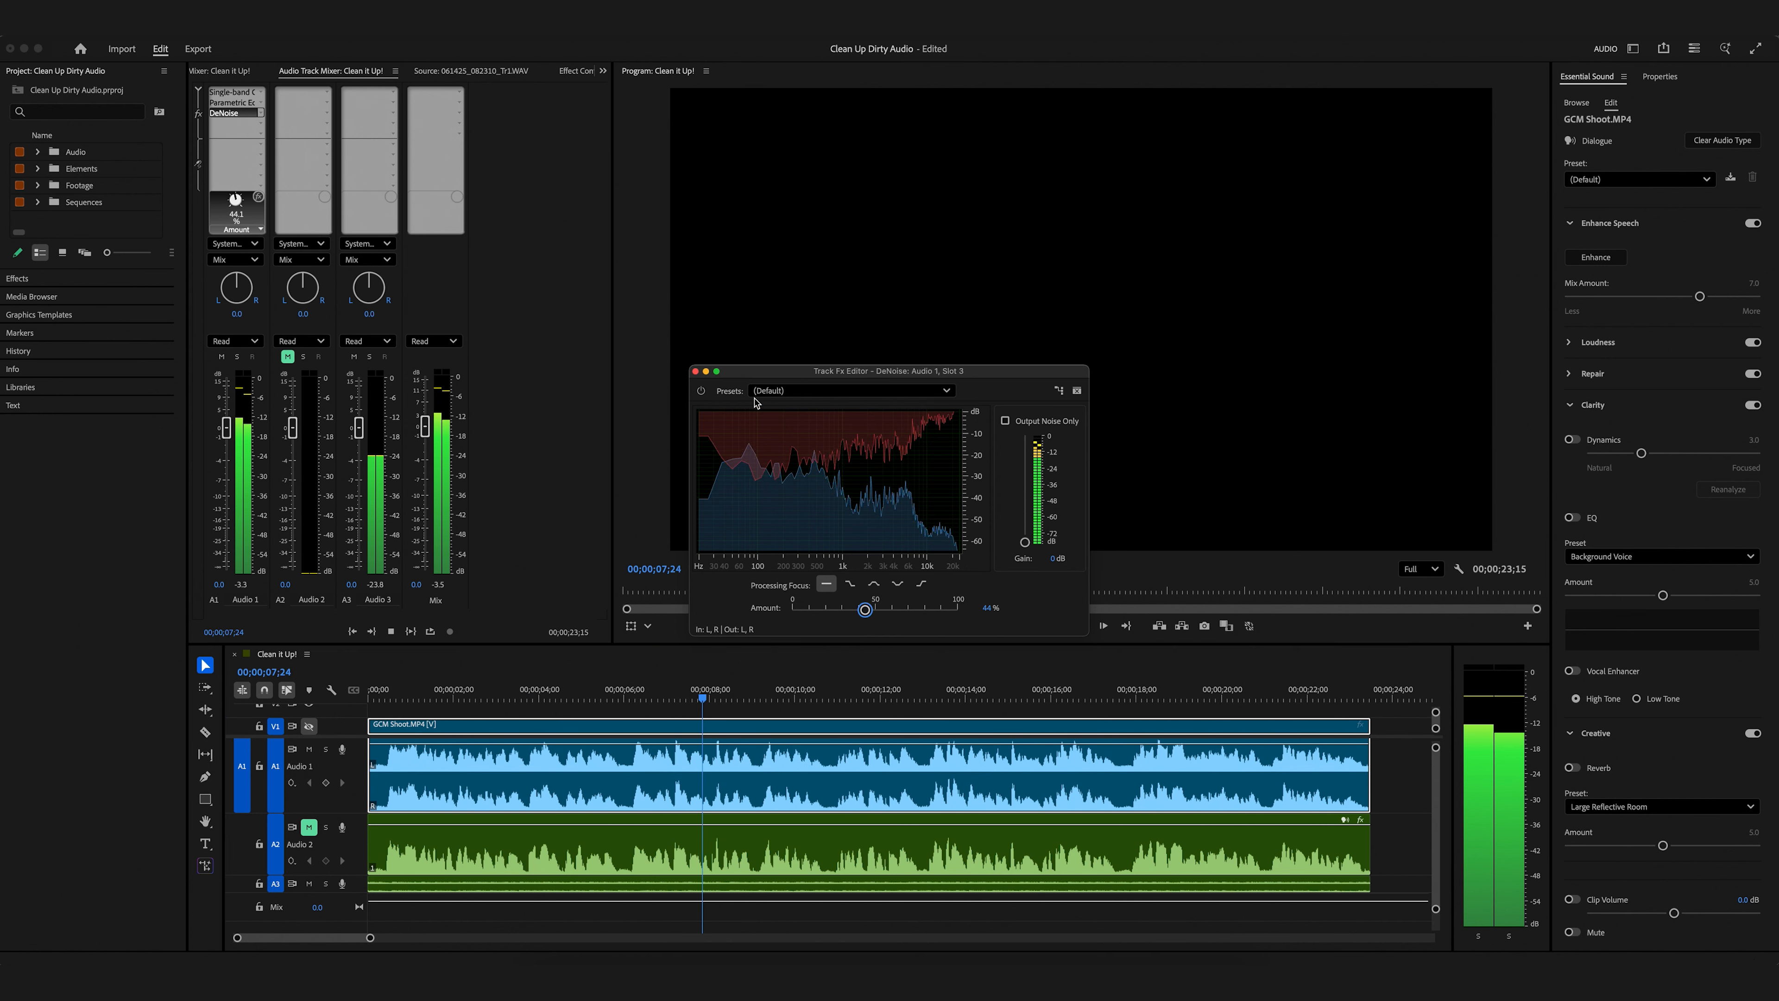
pyautogui.click(695, 372)
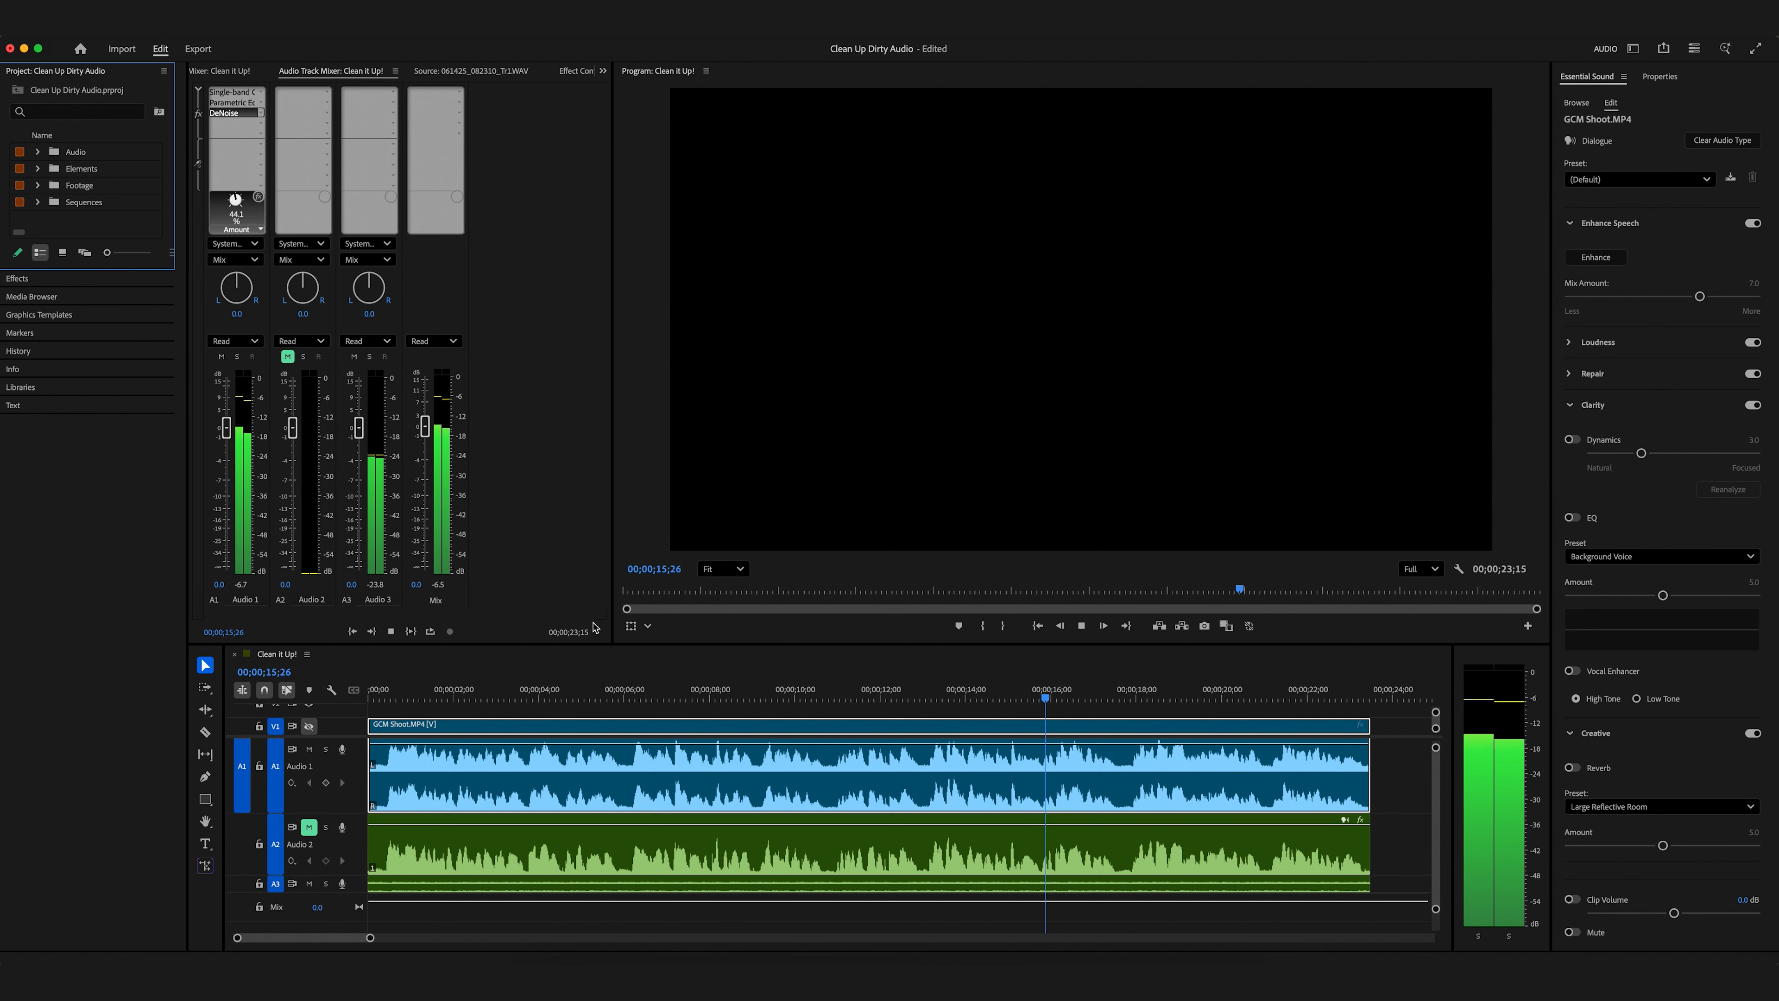
pyautogui.press('space')
pyautogui.press('super+s')
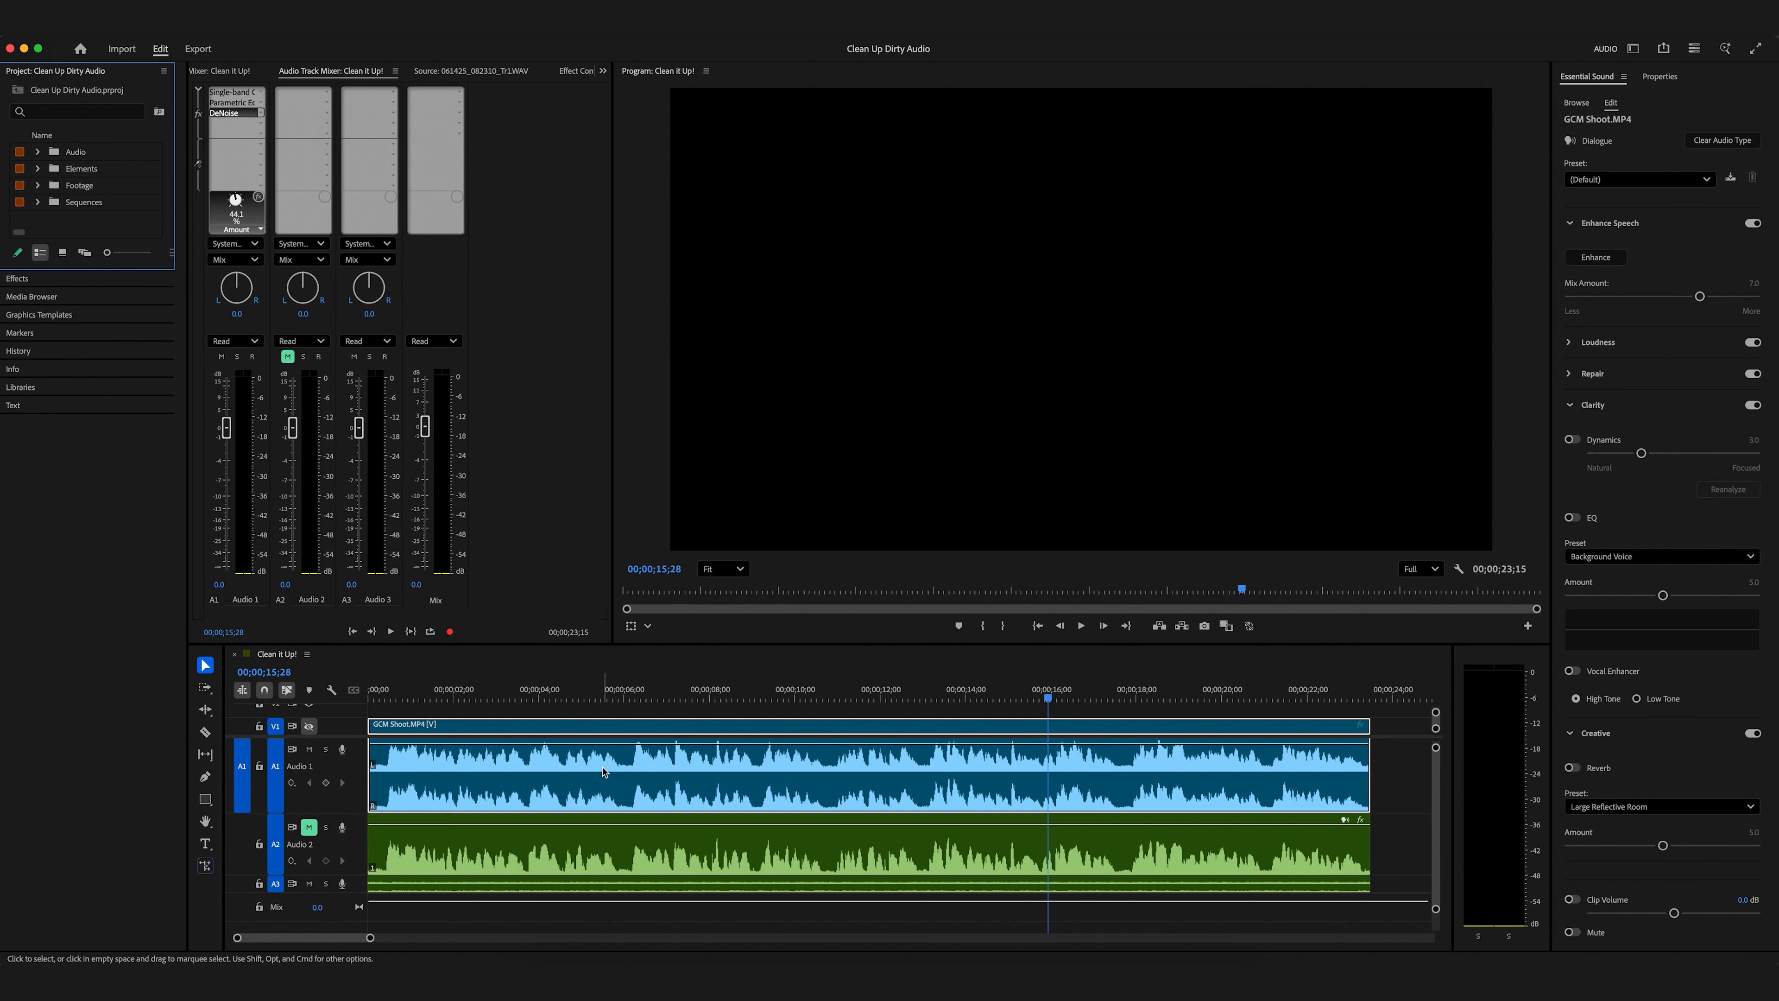
# Mute Audio 1, unmute Audio 2, and play the sequence from near its start
pyautogui.click(311, 750)
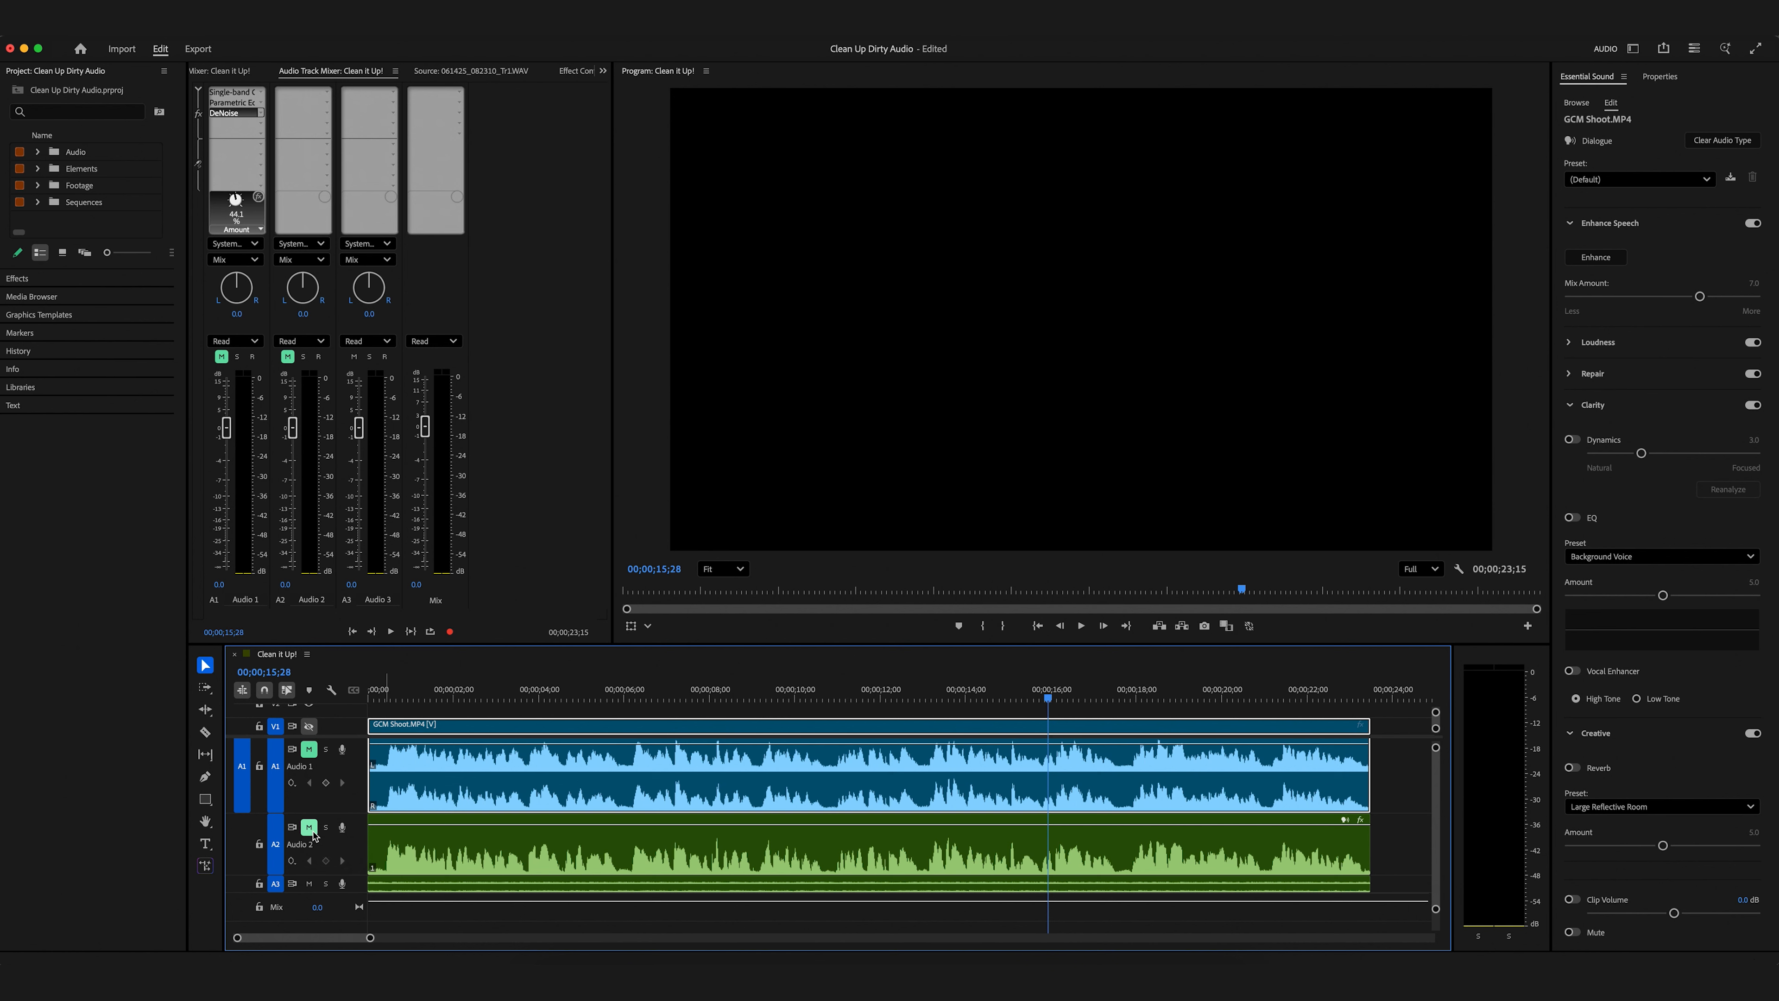
pyautogui.click(311, 828)
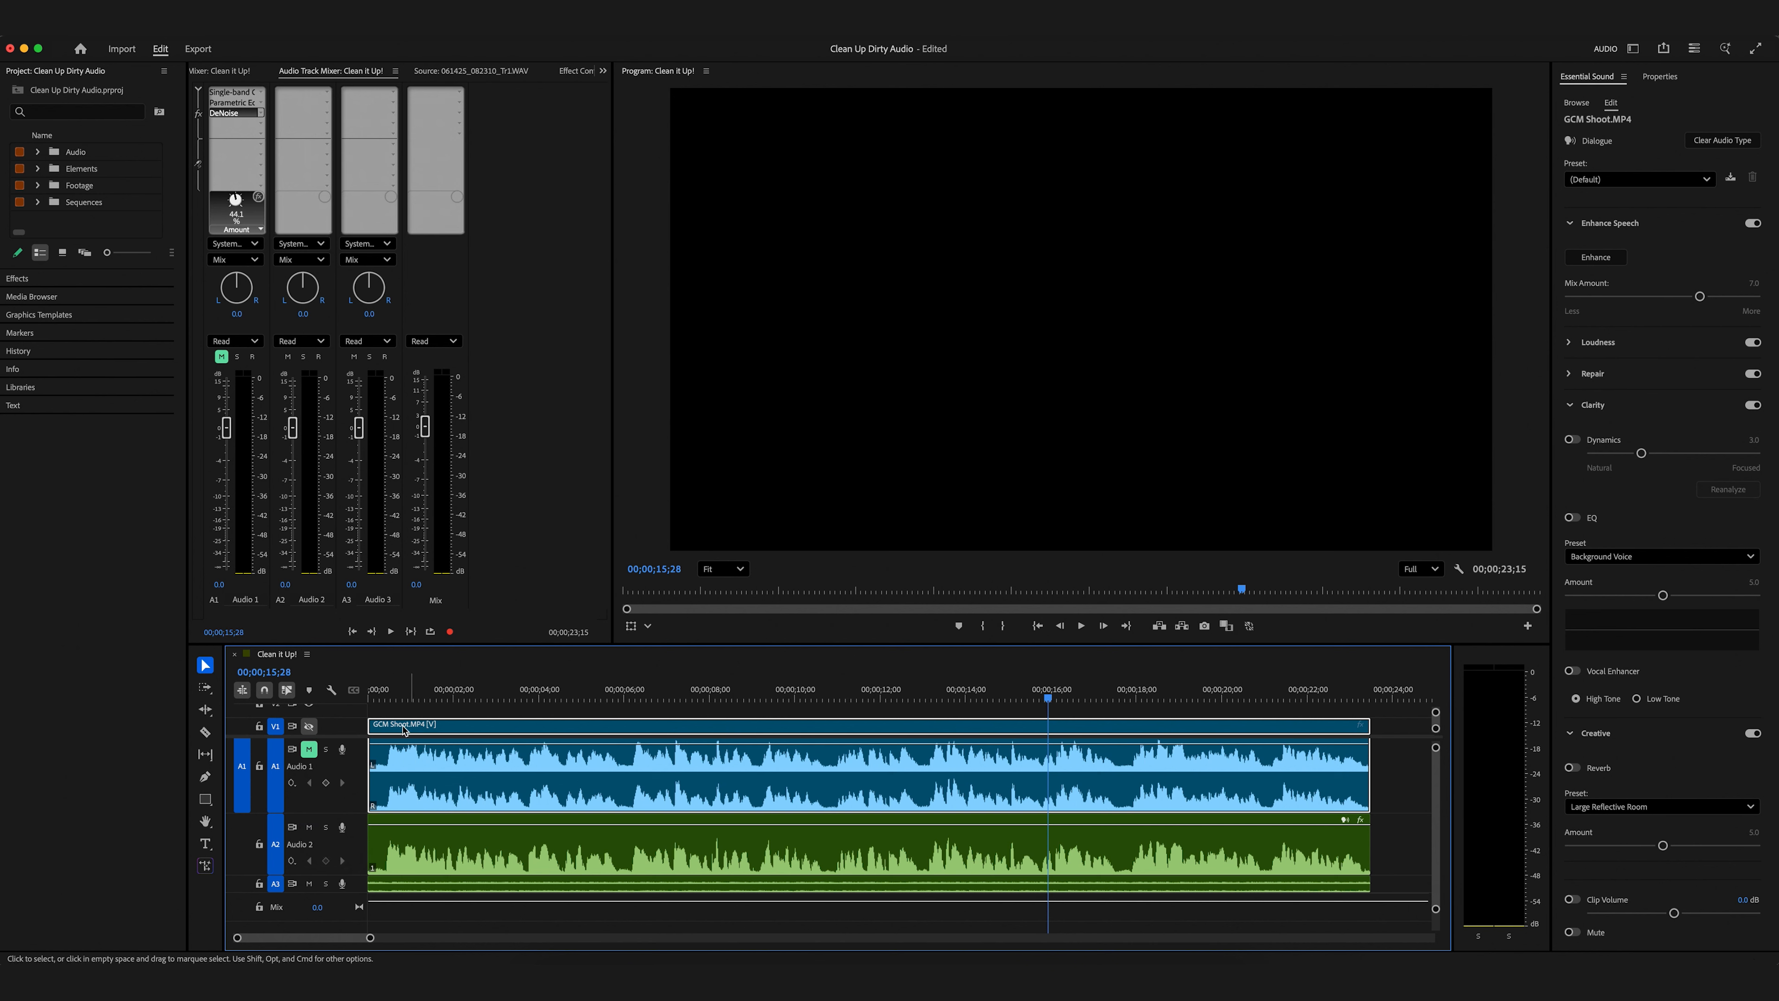
pyautogui.click(389, 698)
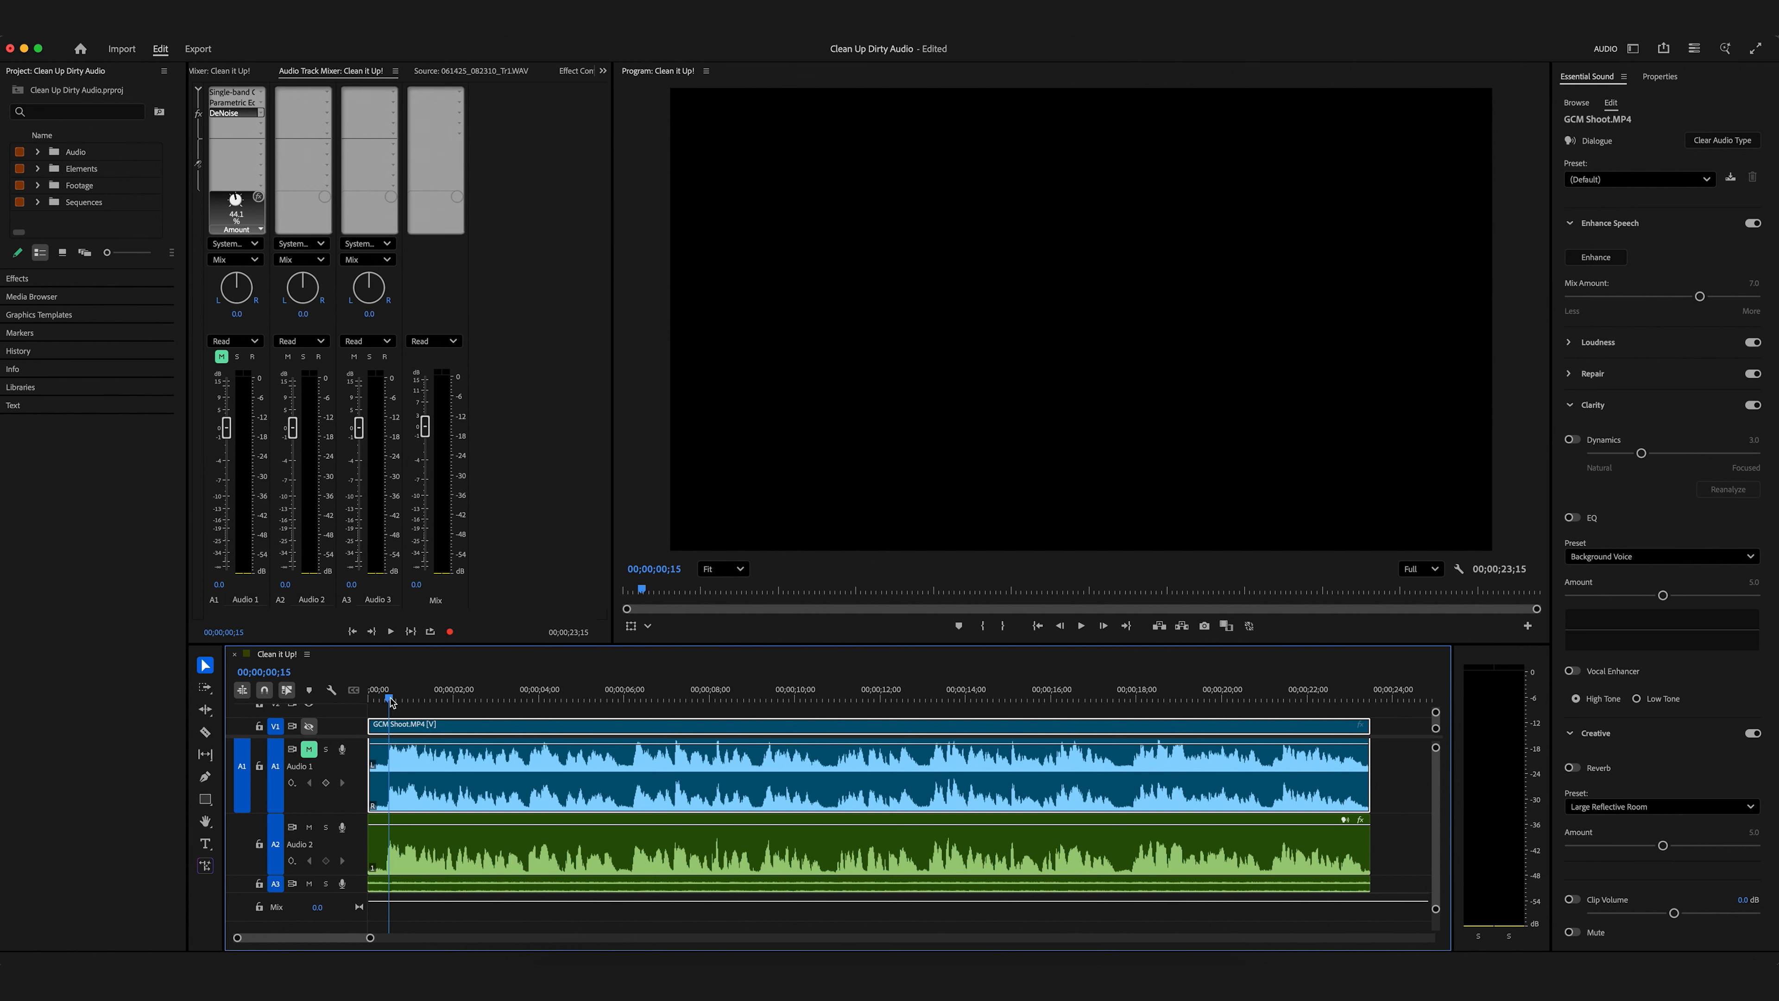
pyautogui.press('space')
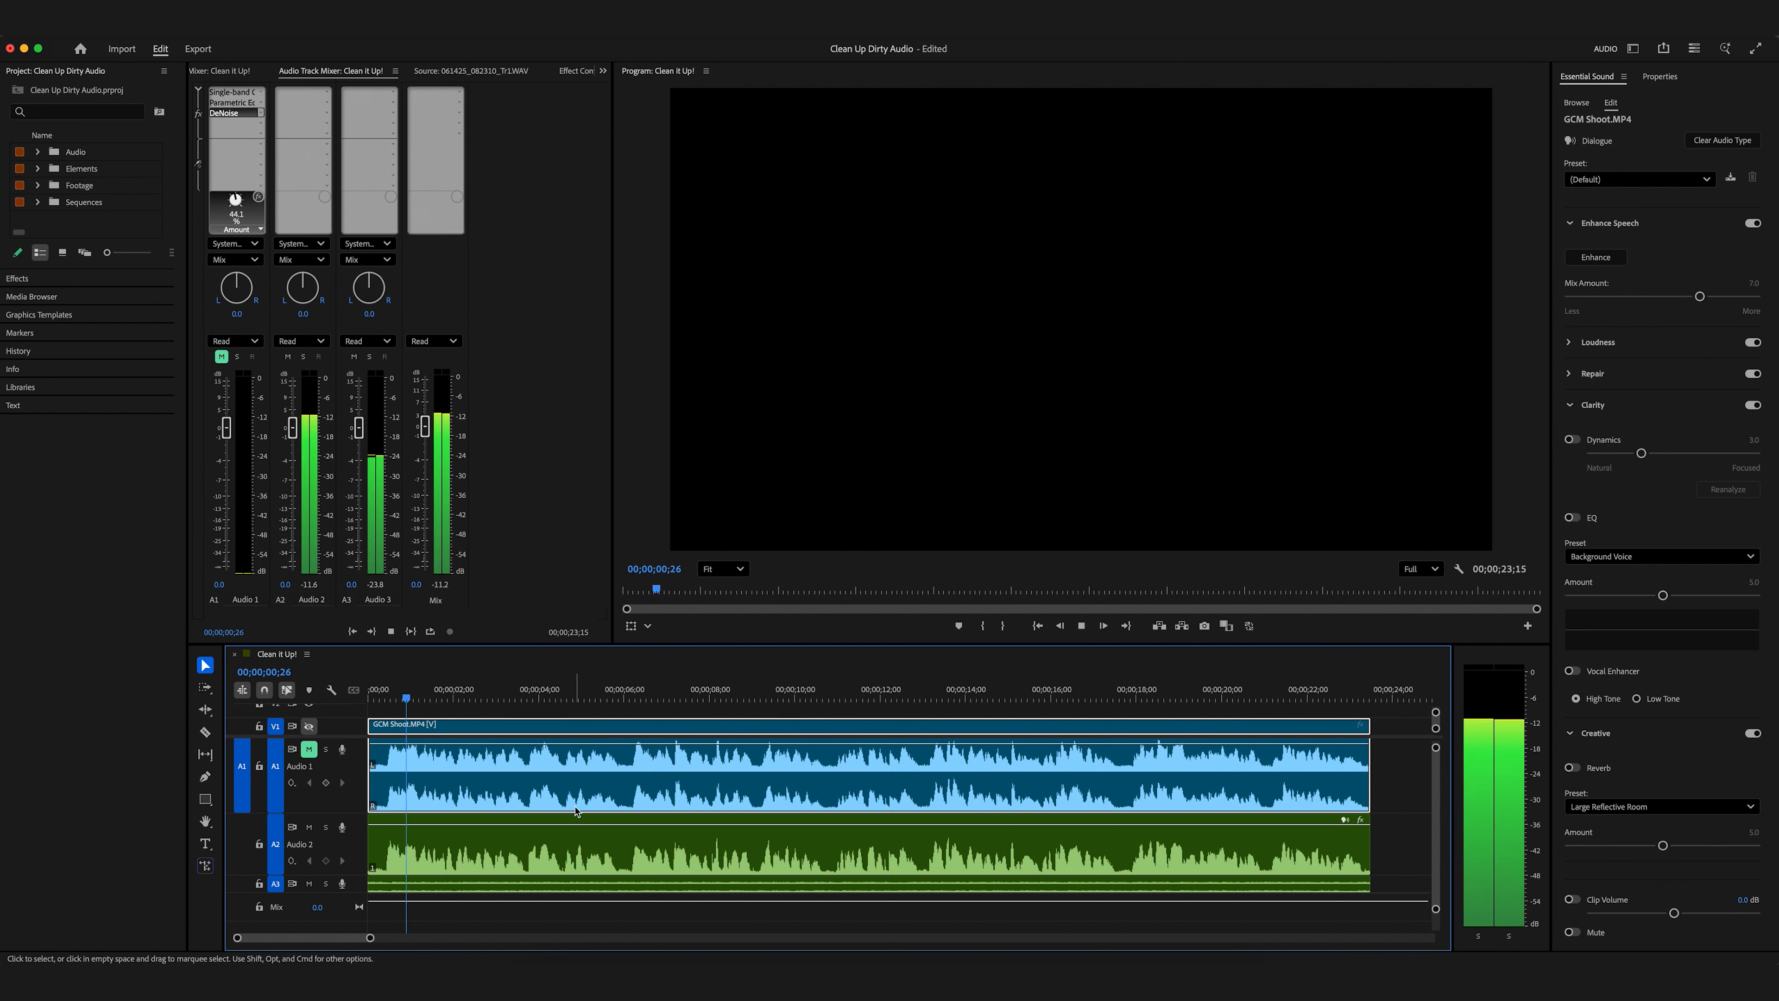